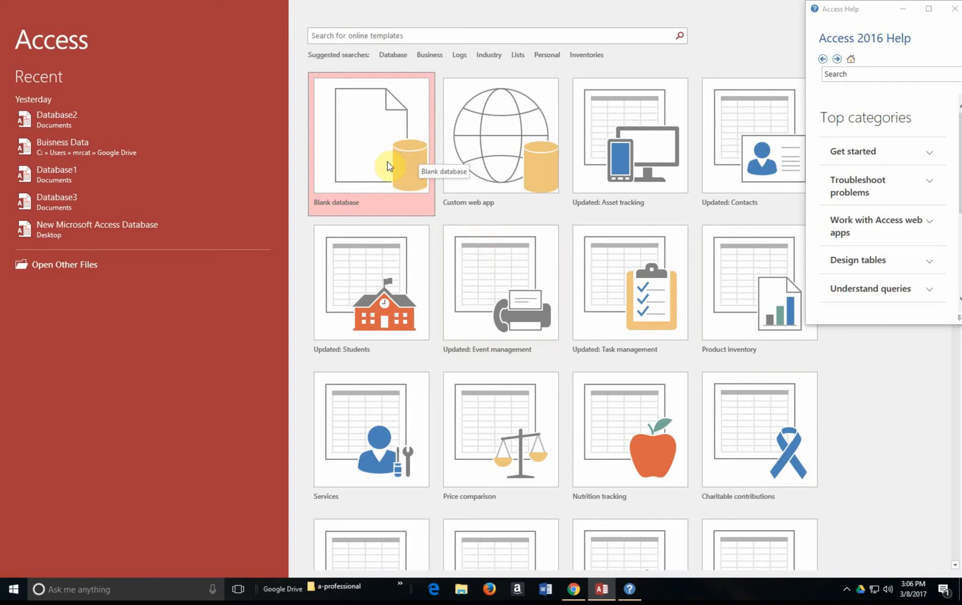
Step: Set up a new blank database named 'Clients Database' saved in the Documents folder
left_click(357, 145)
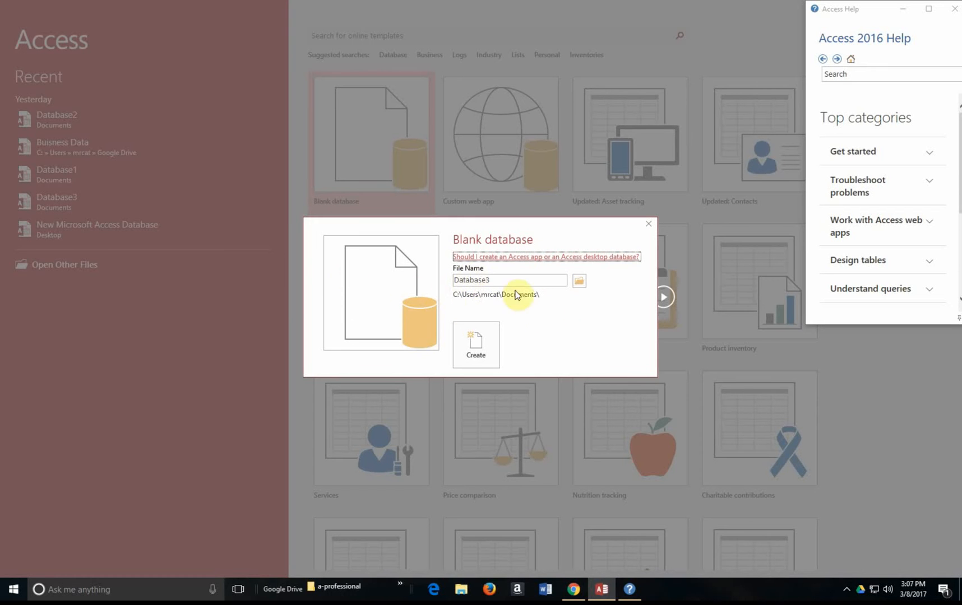
left_click(498, 281)
double_click(496, 280)
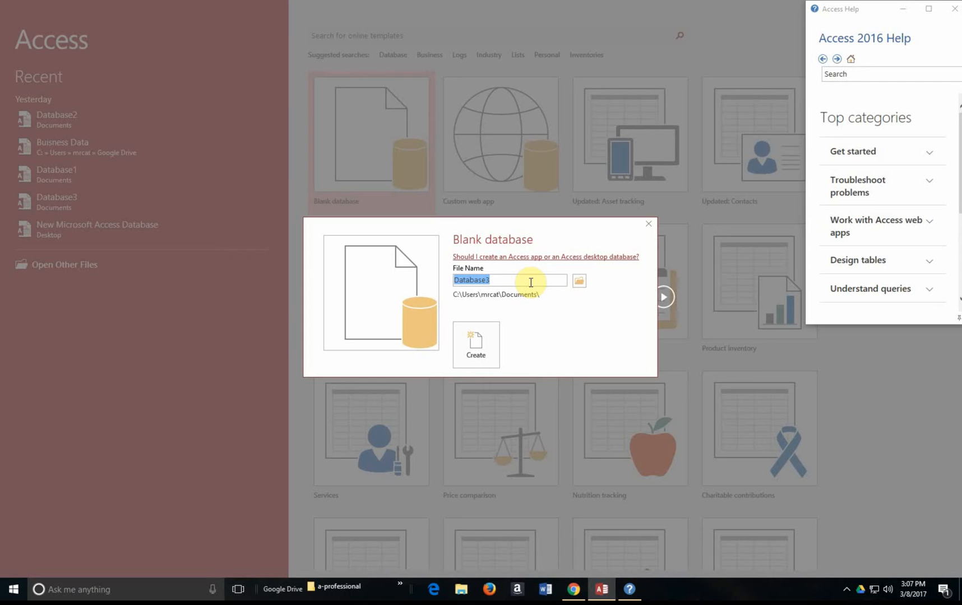
type("Client")
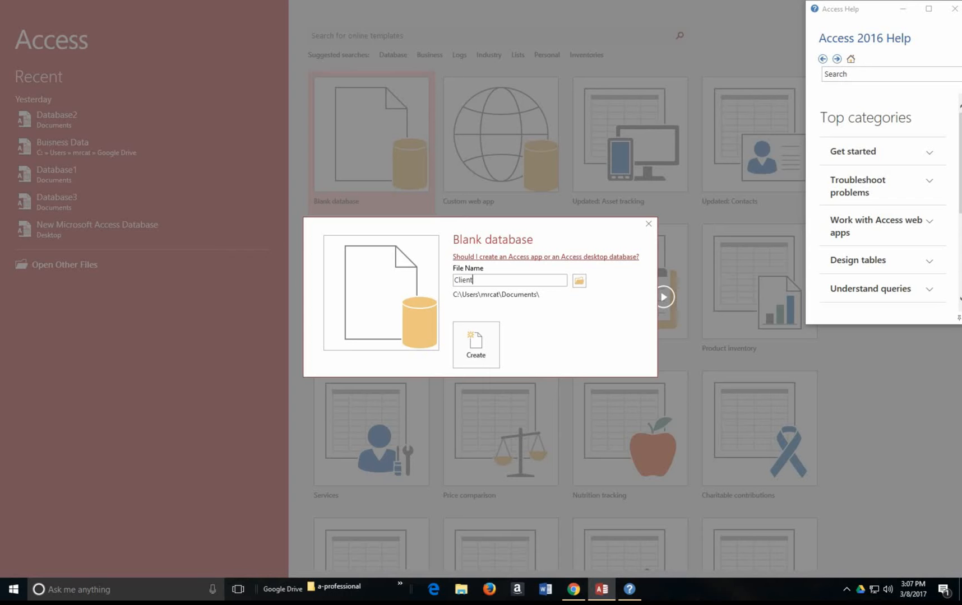
type("s Database")
left_click(579, 284)
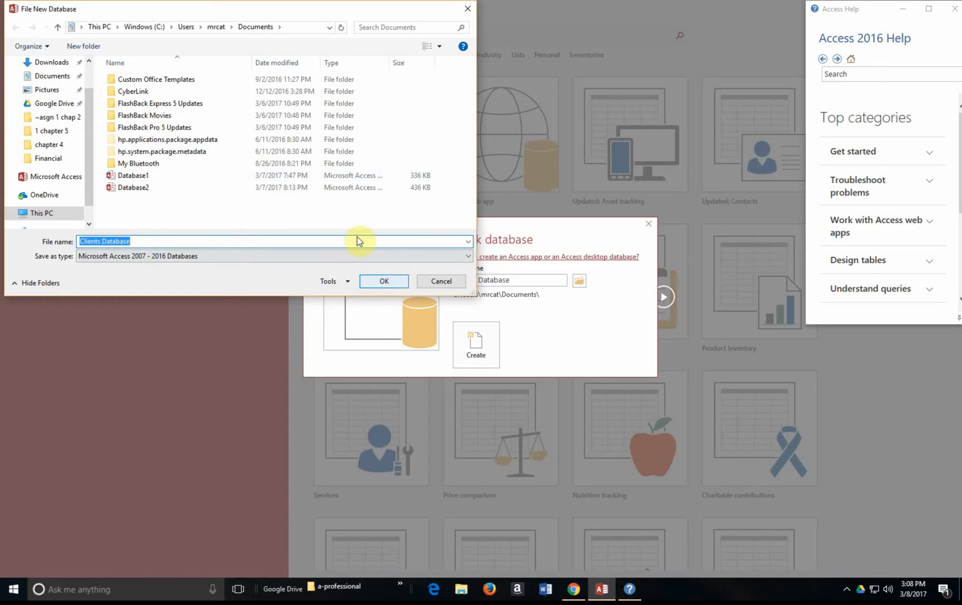
left_click(401, 281)
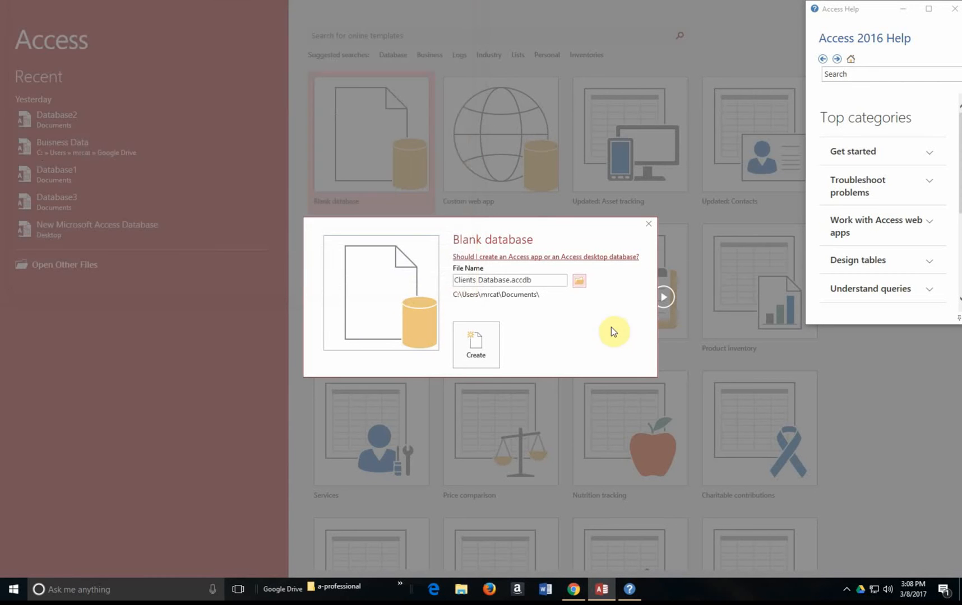
Step: Create the Clients Database file and close the Access Help pane
left_click(482, 340)
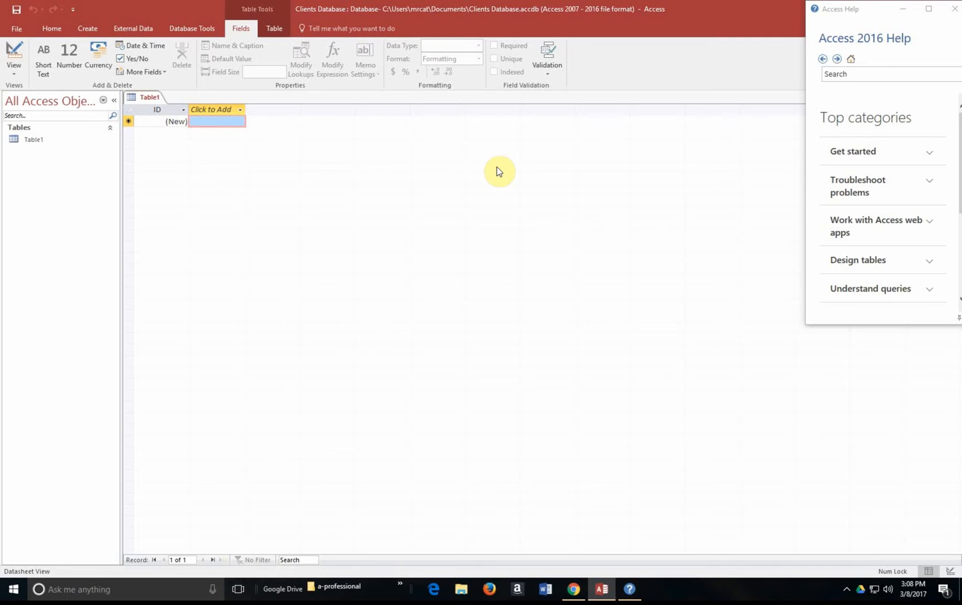
left_click(954, 8)
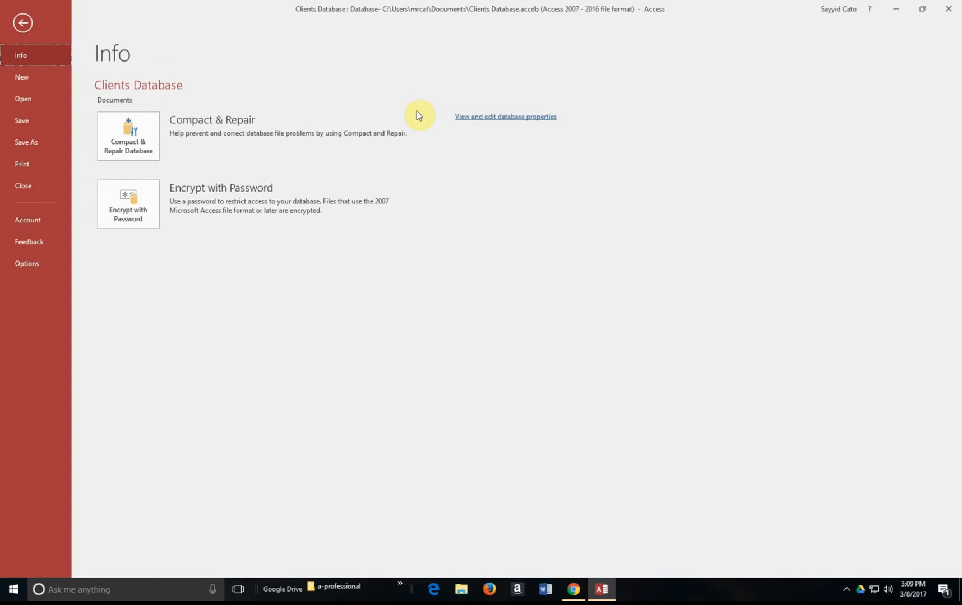
Step: Leave the Info page to return to Table1's datasheet with the Home ribbon showing
left_click(22, 21)
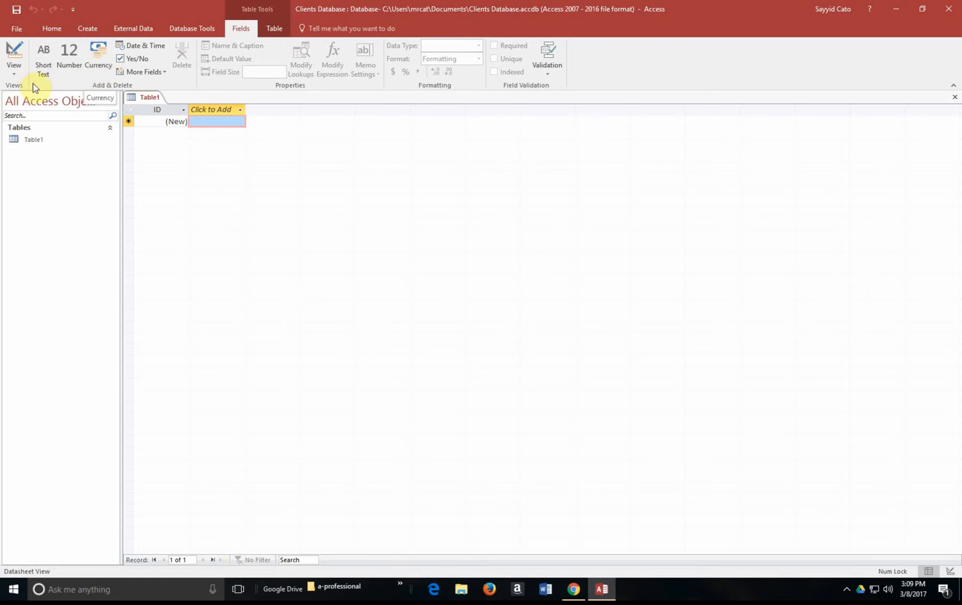
left_click(50, 31)
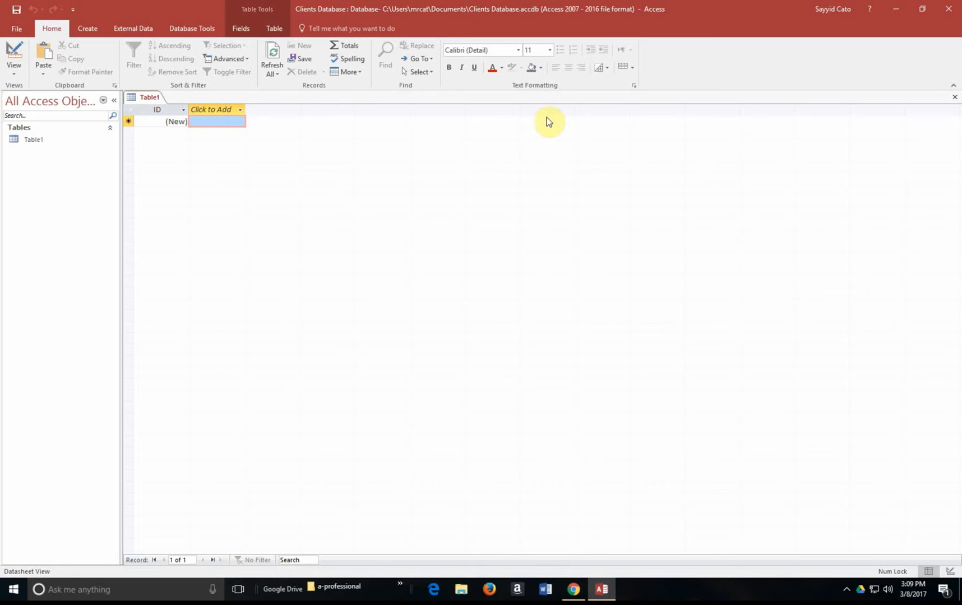
Step: Switch Table1 to Design View, saving it under the default name Table1
left_click(14, 69)
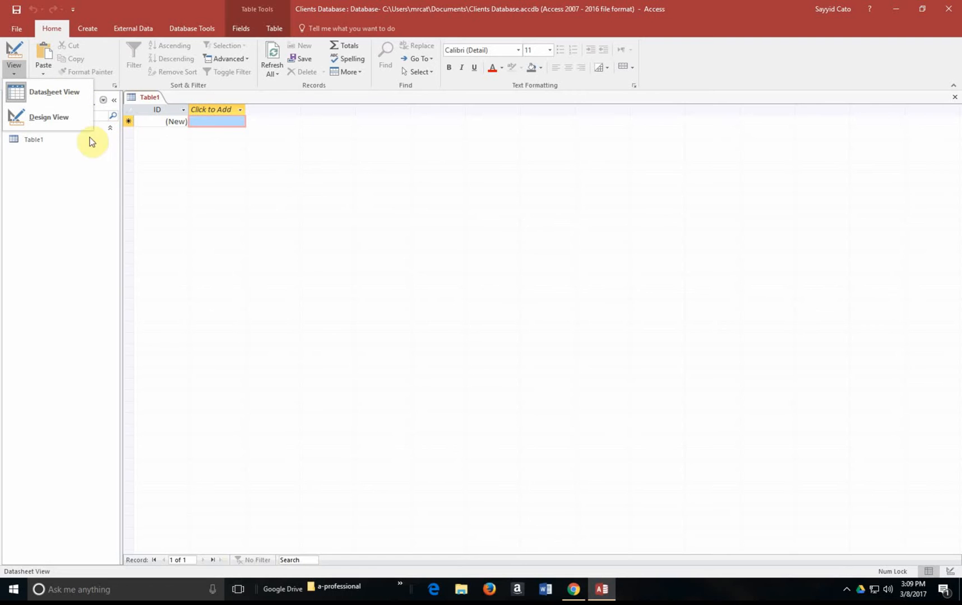
left_click(57, 118)
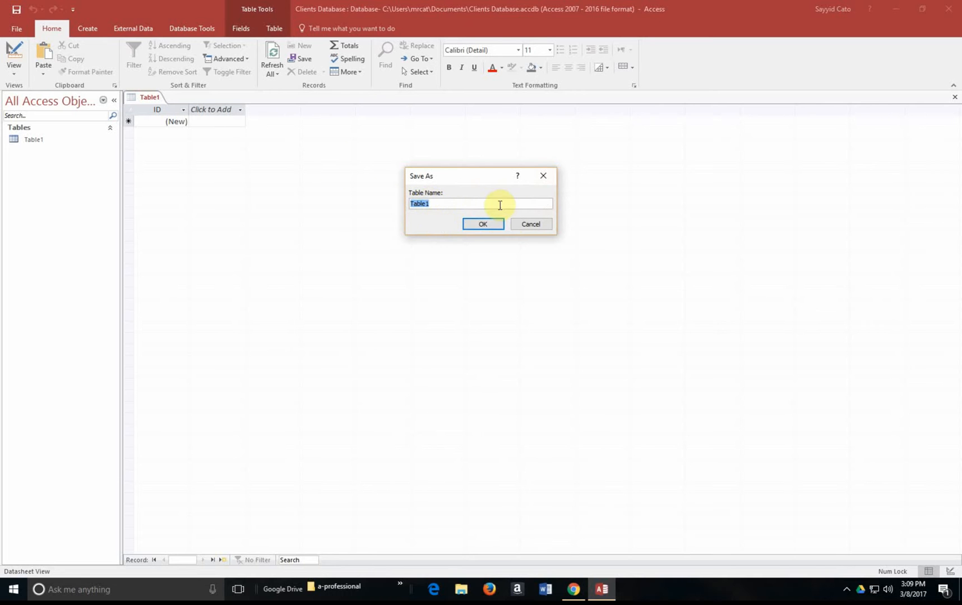
left_click(485, 223)
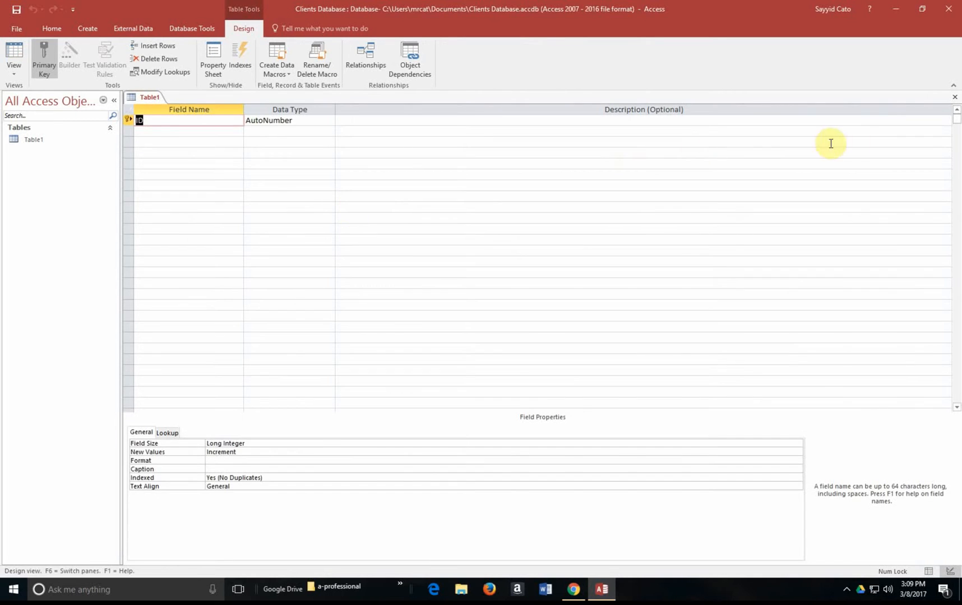
Step: Close Table1 and delete it from the Navigation Pane, confirming the deletion
left_click(955, 98)
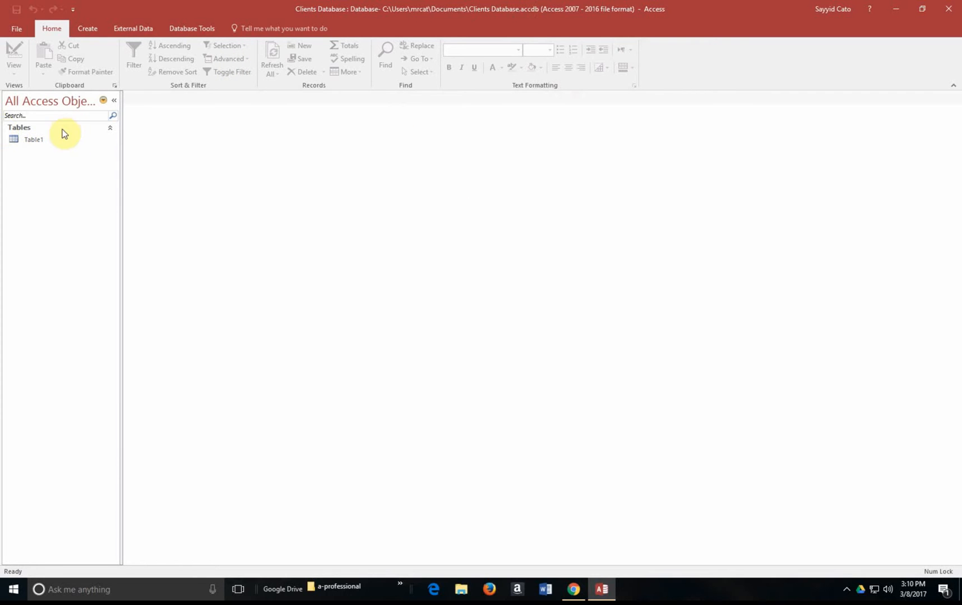
left_click(48, 140)
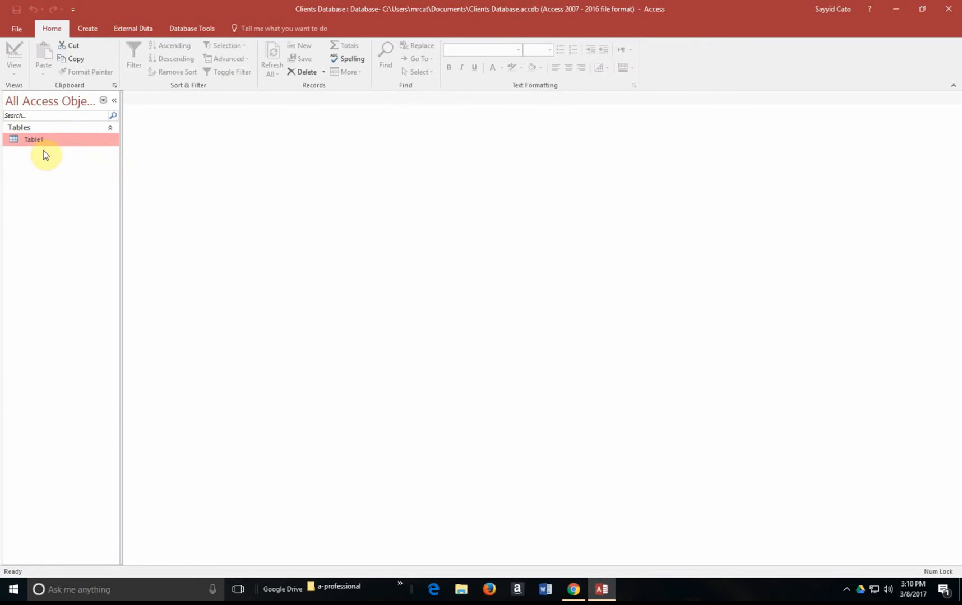
double_click(76, 142)
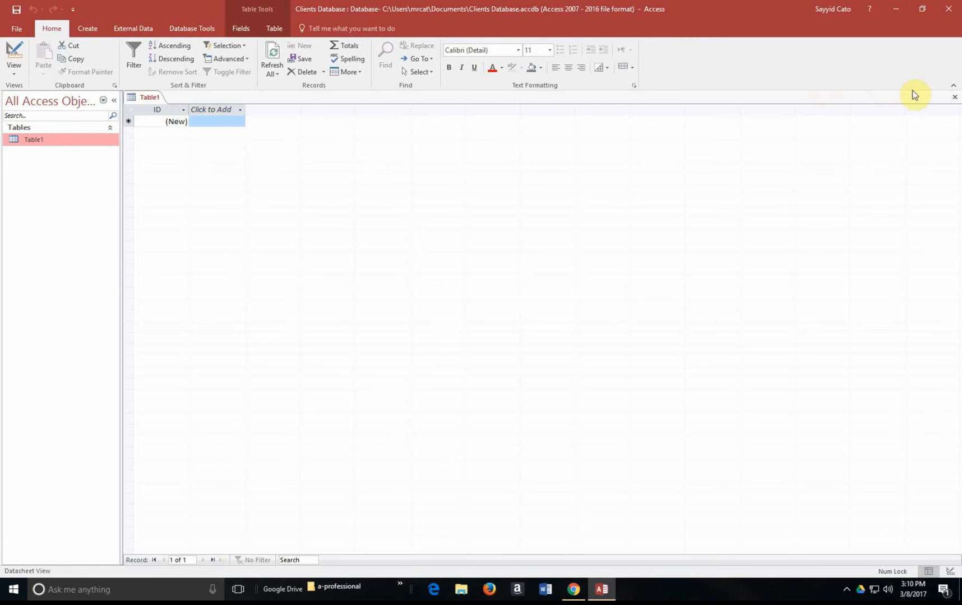
left_click(954, 97)
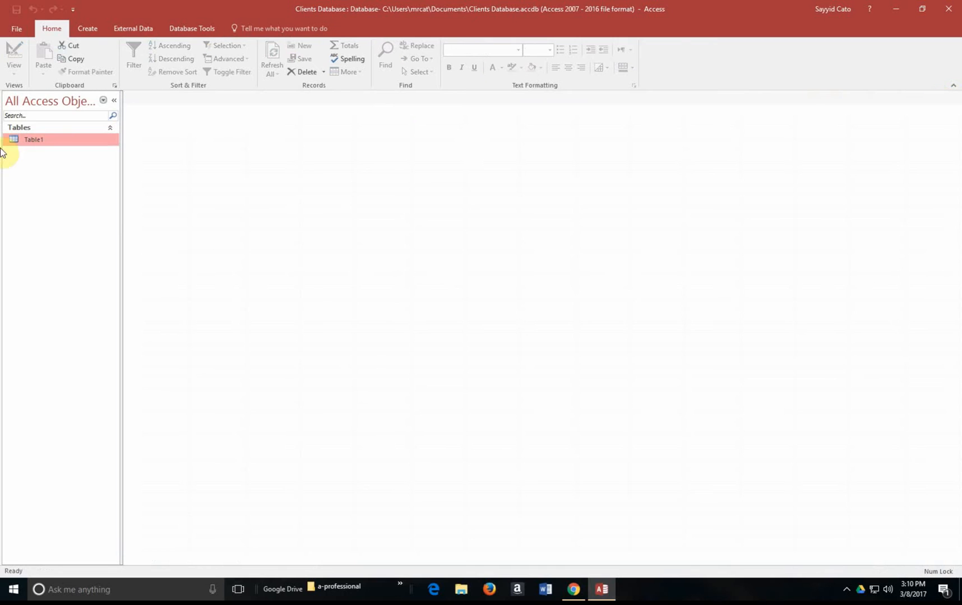
right_click(33, 140)
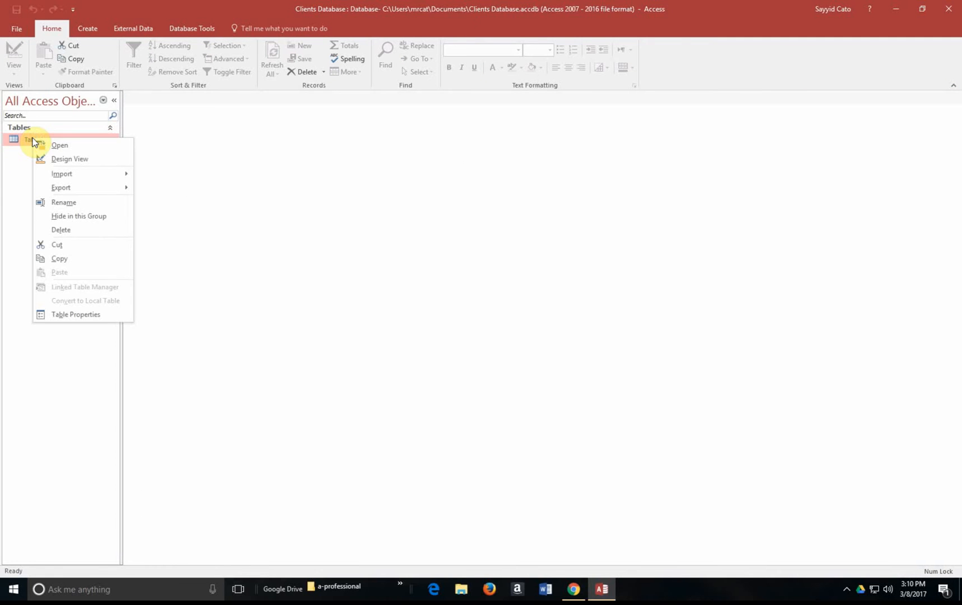
left_click(81, 229)
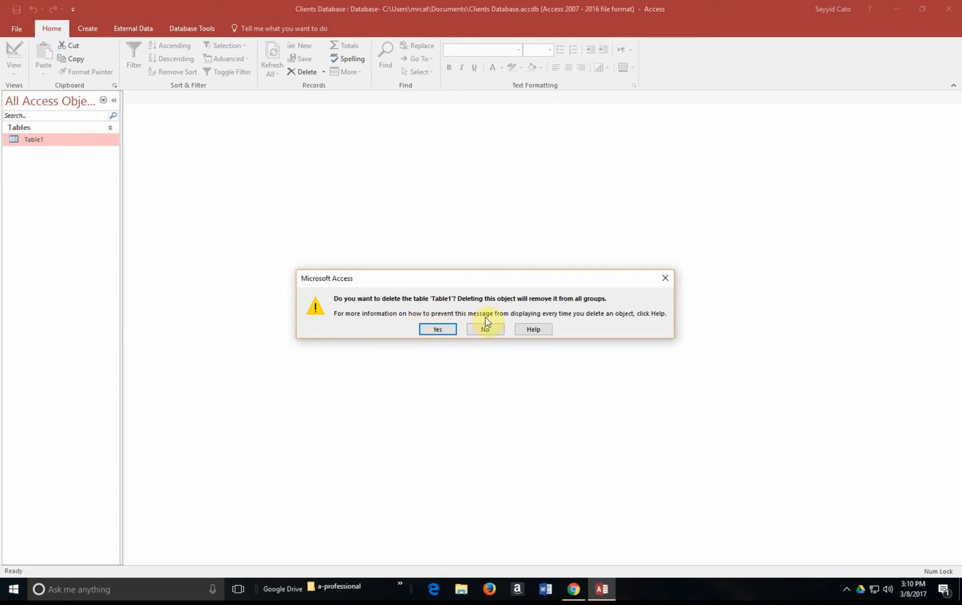
left_click(438, 331)
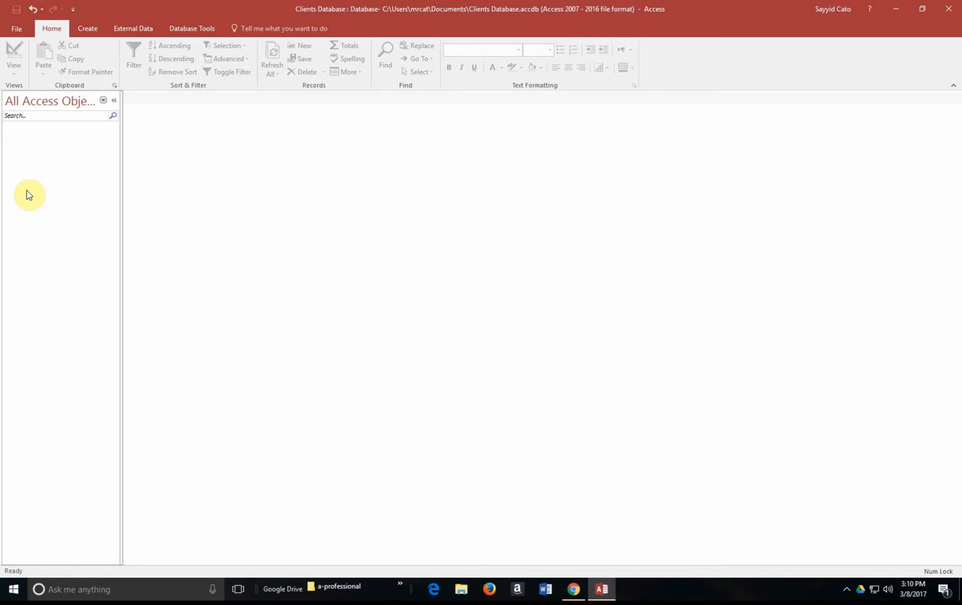
Step: Create a new blank Table1 from the Create ribbon, open in Datasheet View
left_click(85, 29)
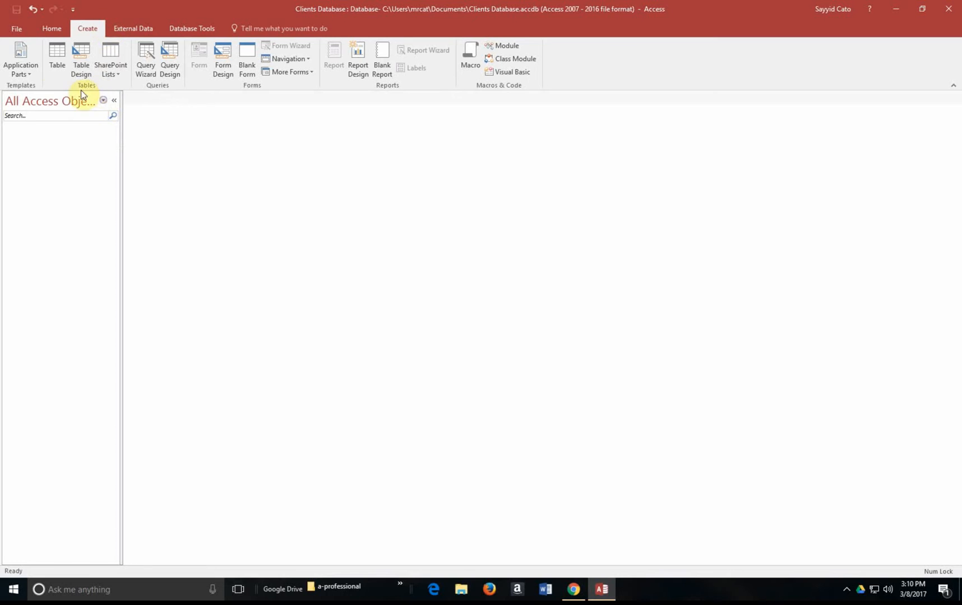
left_click(55, 63)
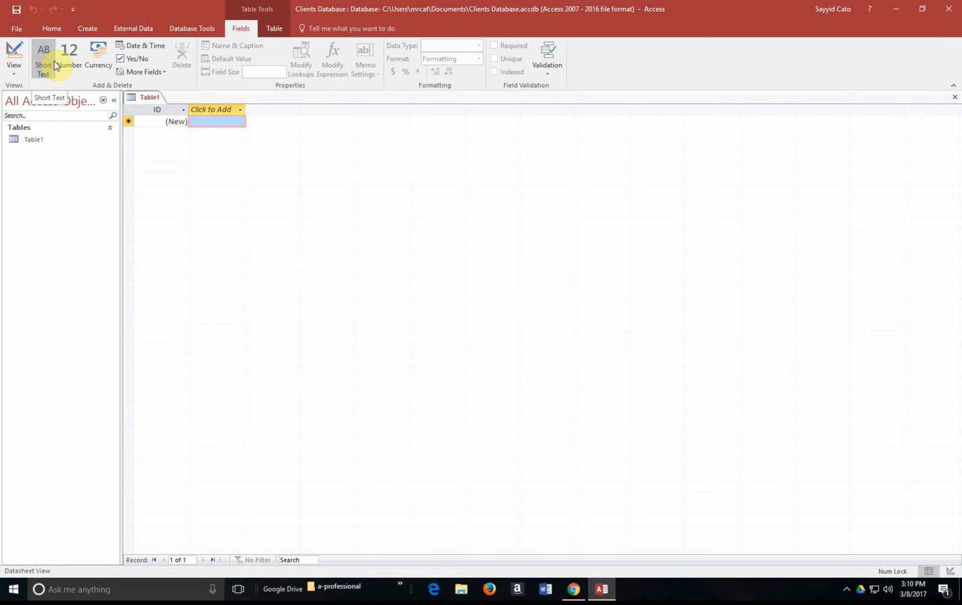
left_click(89, 28)
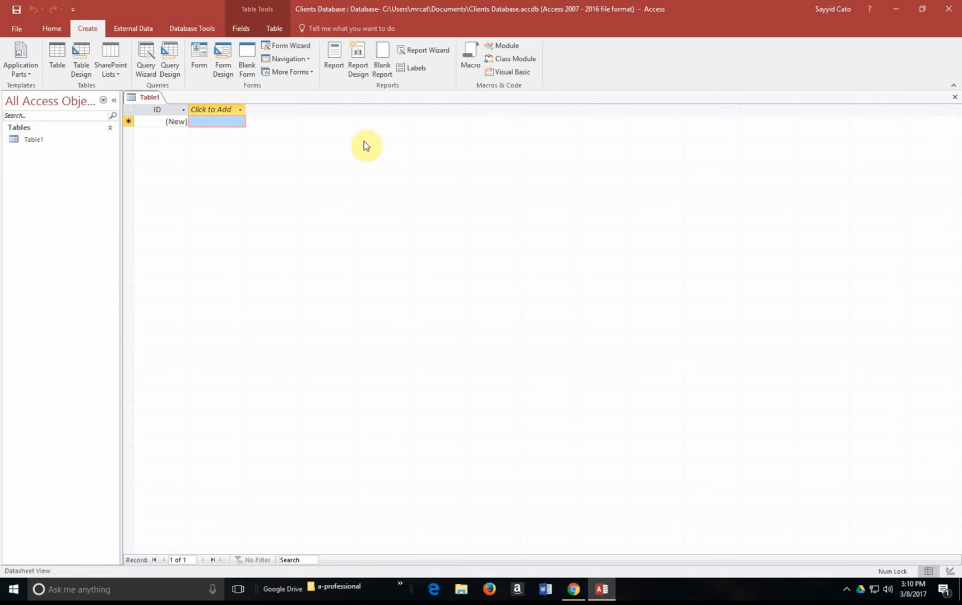
left_click(52, 27)
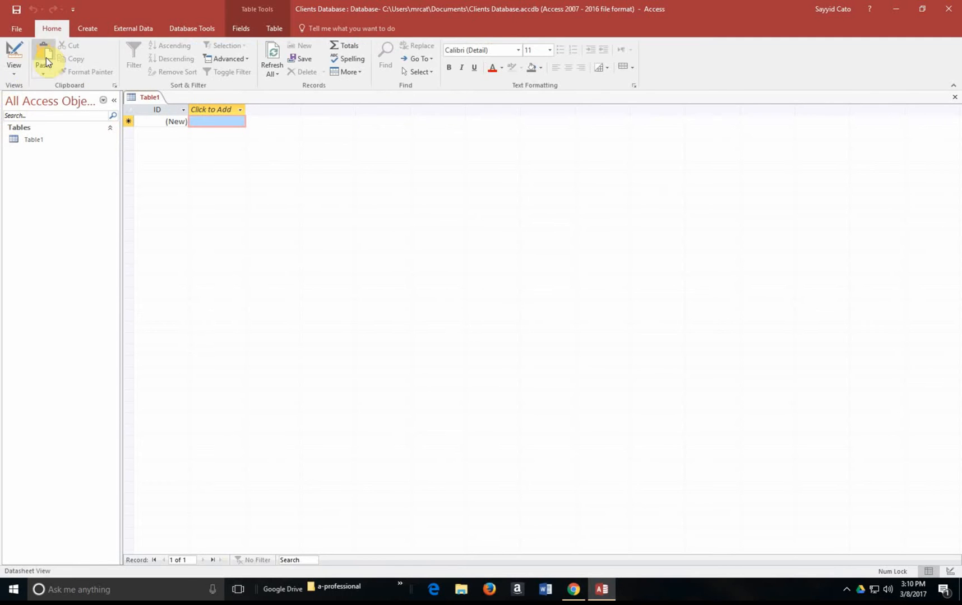
left_click(14, 71)
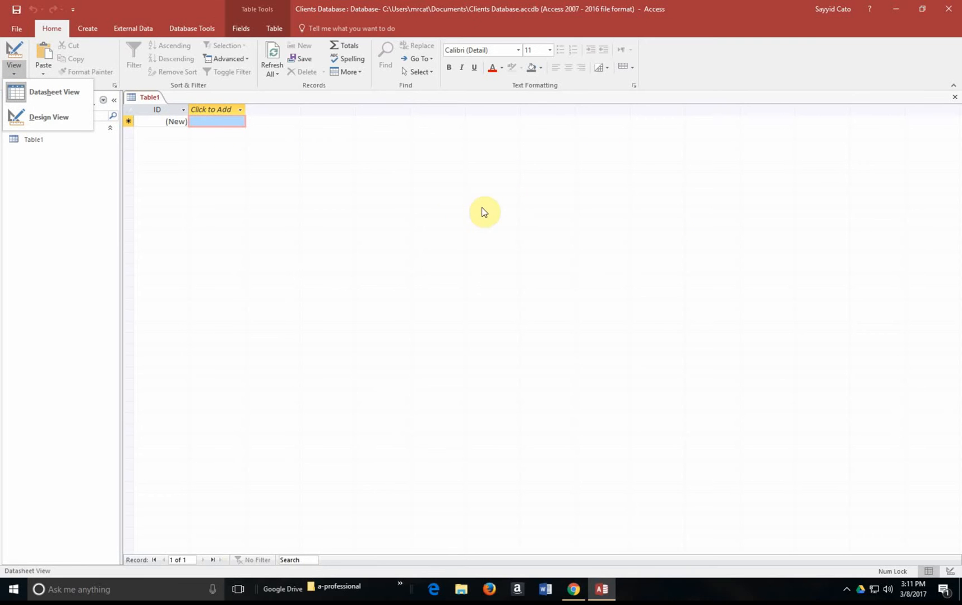
left_click(339, 169)
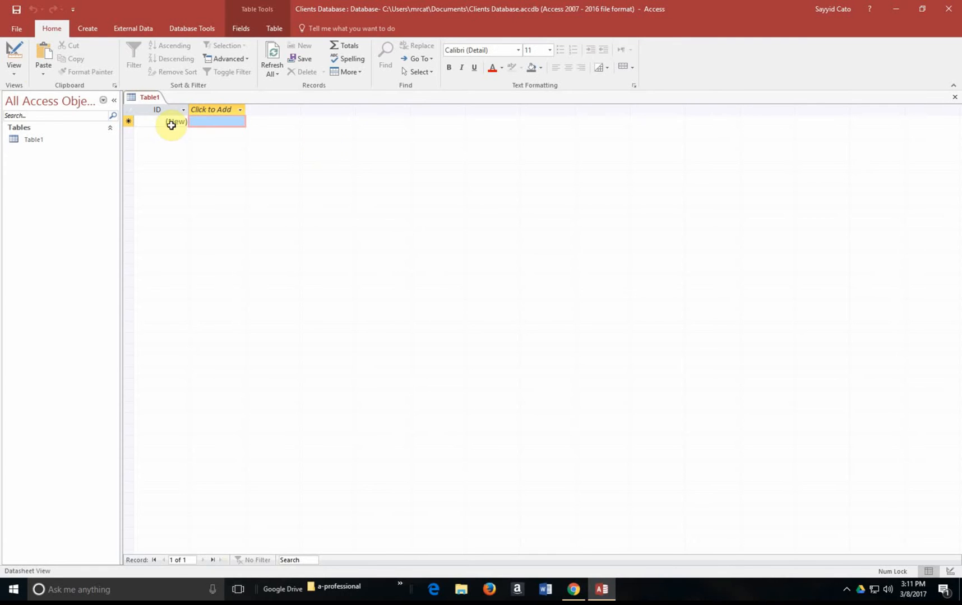
left_click(17, 68)
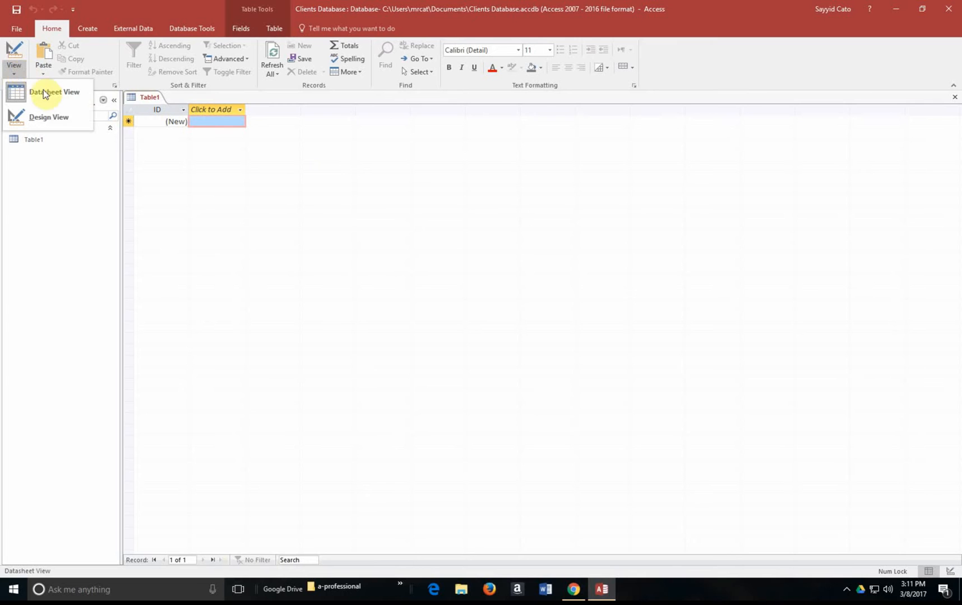
Step: Switch the new table to Design View, saving it as 'Clients'
left_click(53, 120)
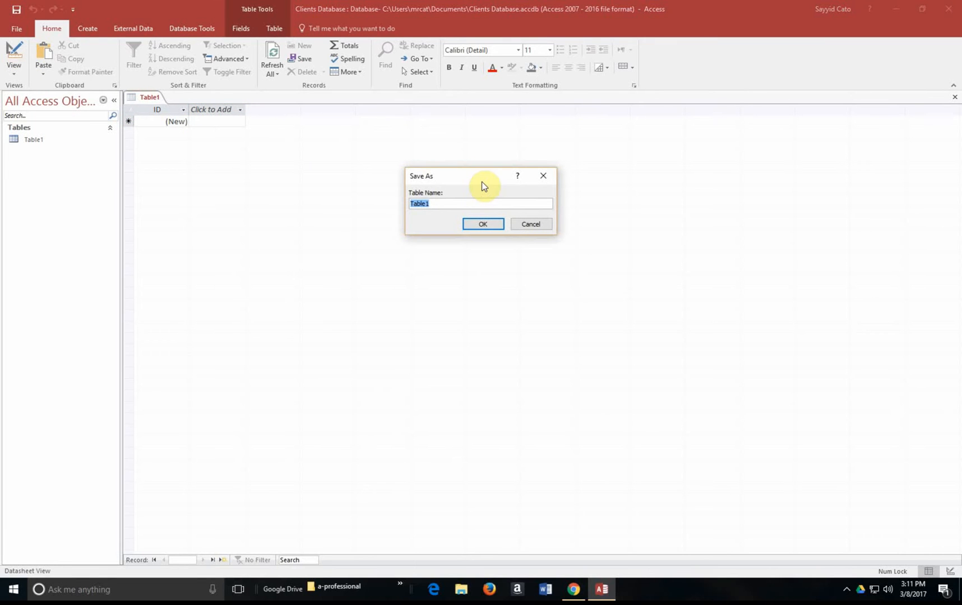
type("Clients")
left_click(481, 225)
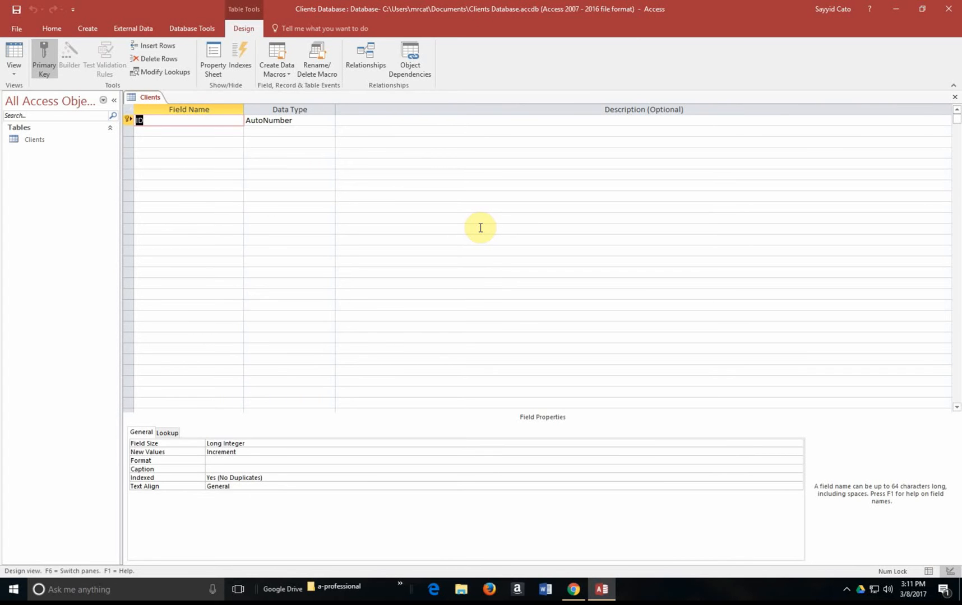
left_click(13, 67)
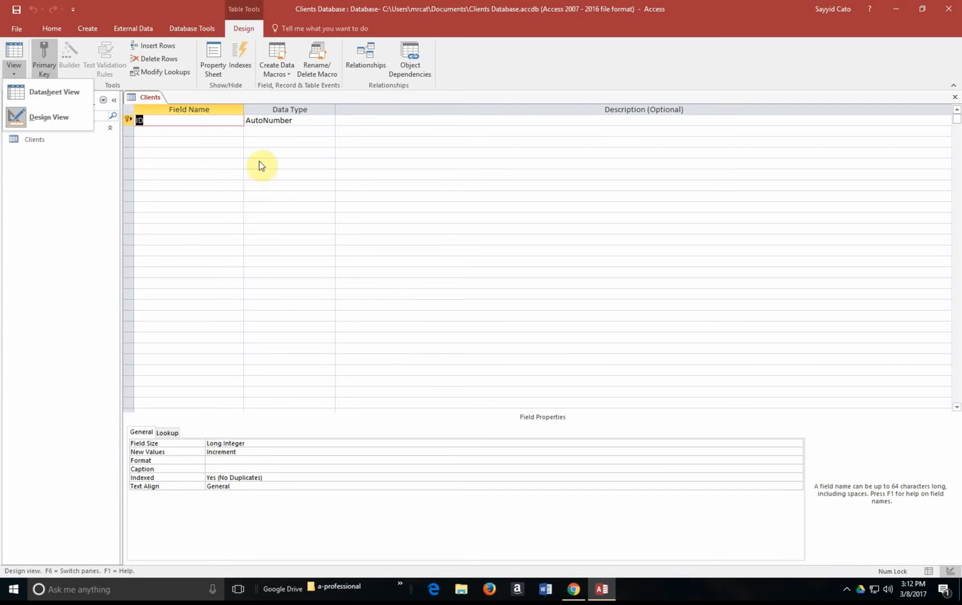
Step: Add a 'First Name' field with the Short Text data type below ID
left_click(173, 138)
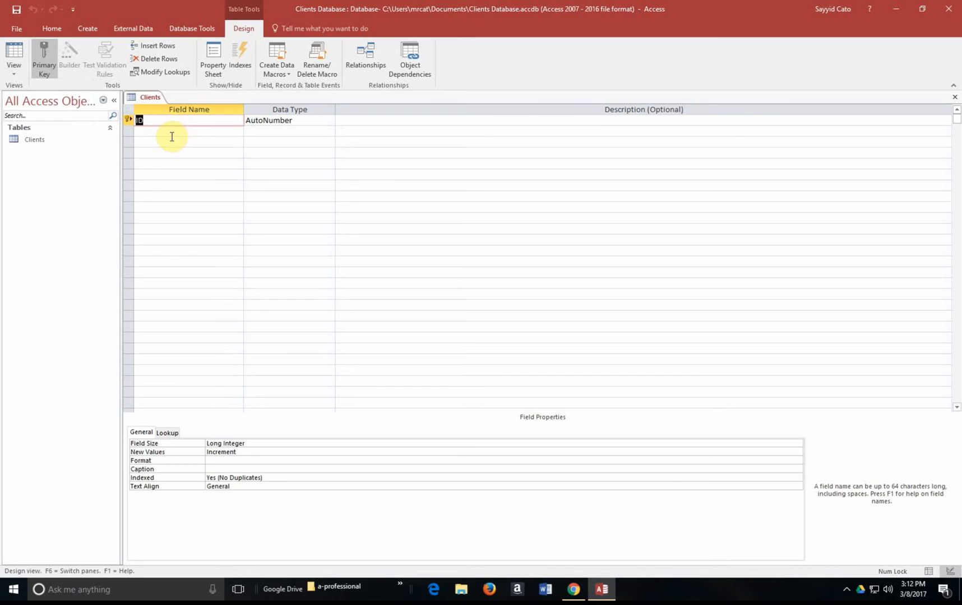
left_click(171, 134)
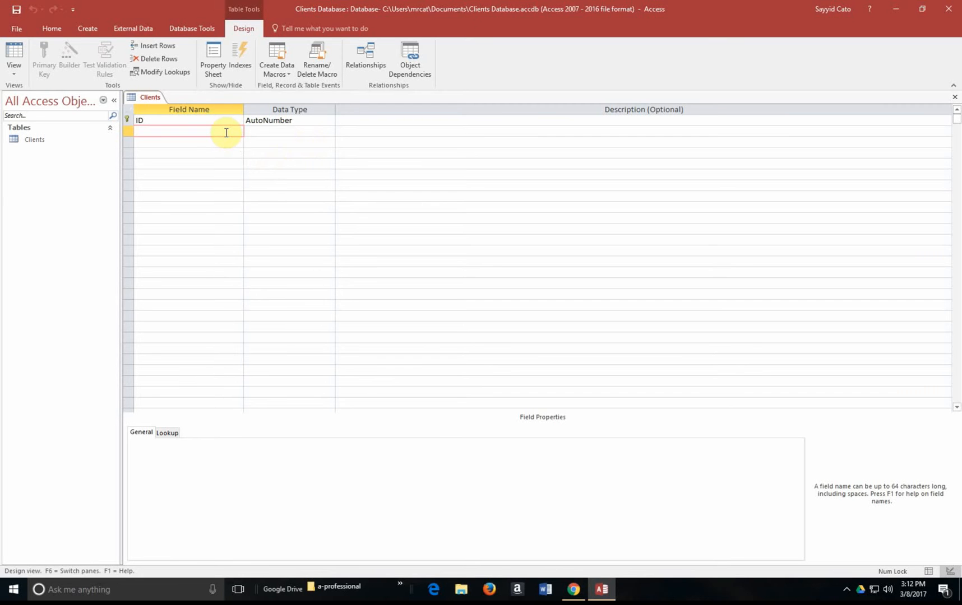
type("First Name")
key("Tab")
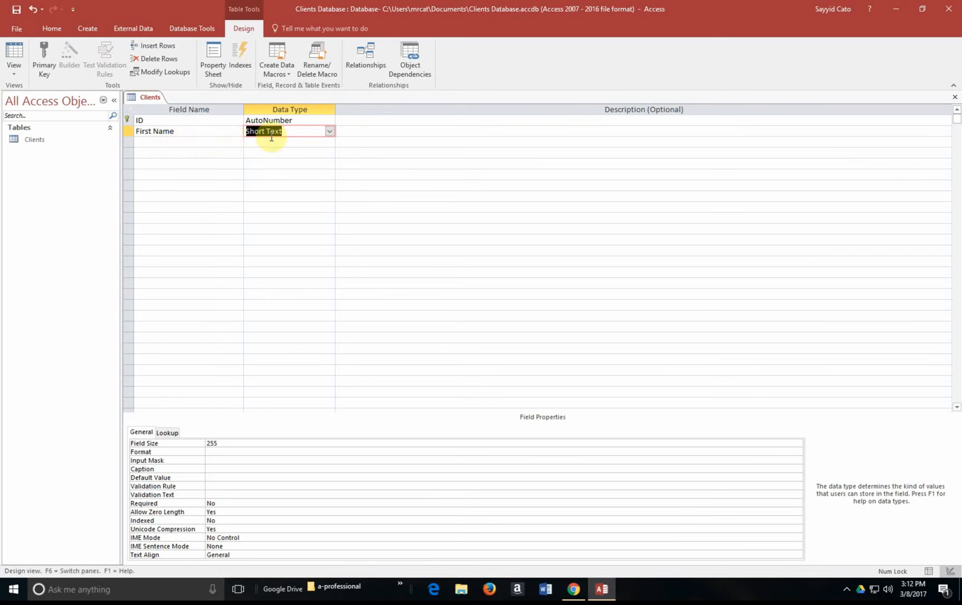
left_click(372, 133)
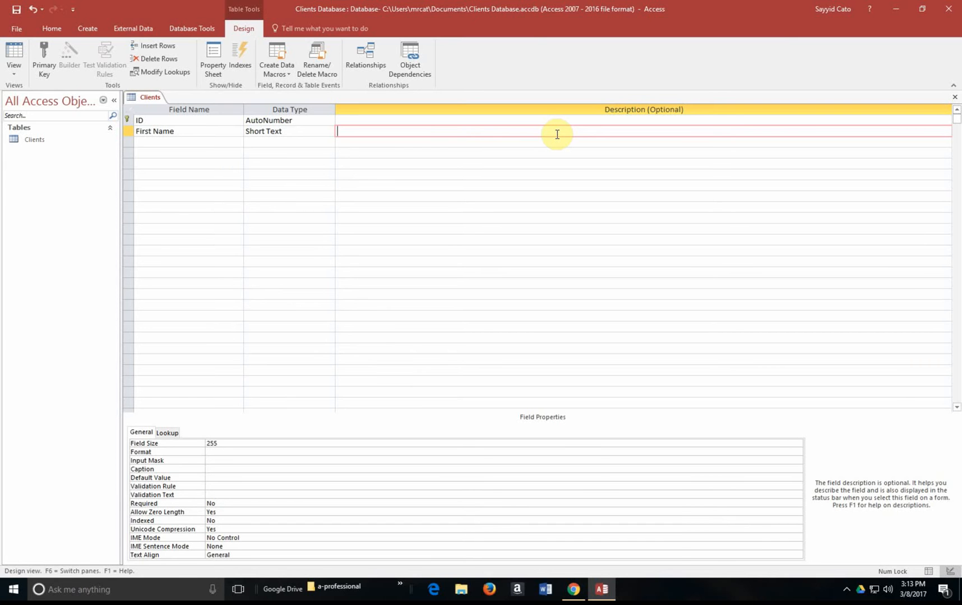
Step: Enter the description "Clients' First Name" for First Name, correcting the apostrophe placement
type("Client's First Name")
left_click(359, 132)
key("BackSpace")
key("Right")
type("'")
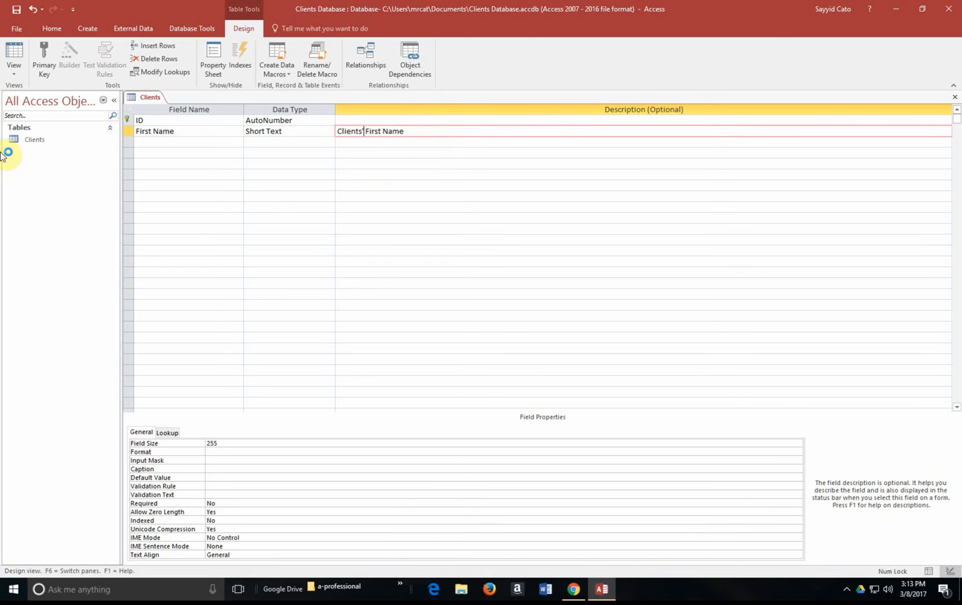
left_click(177, 142)
Step: Add a 'Last Name' Short Text field and an 'Address' Long Text field
type("Las")
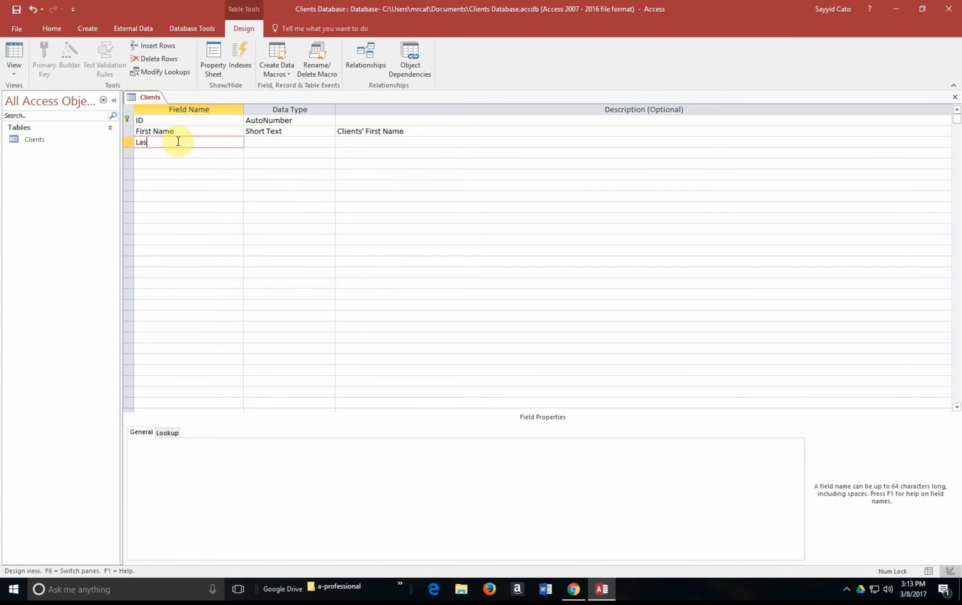
type("t Name")
left_click(281, 143)
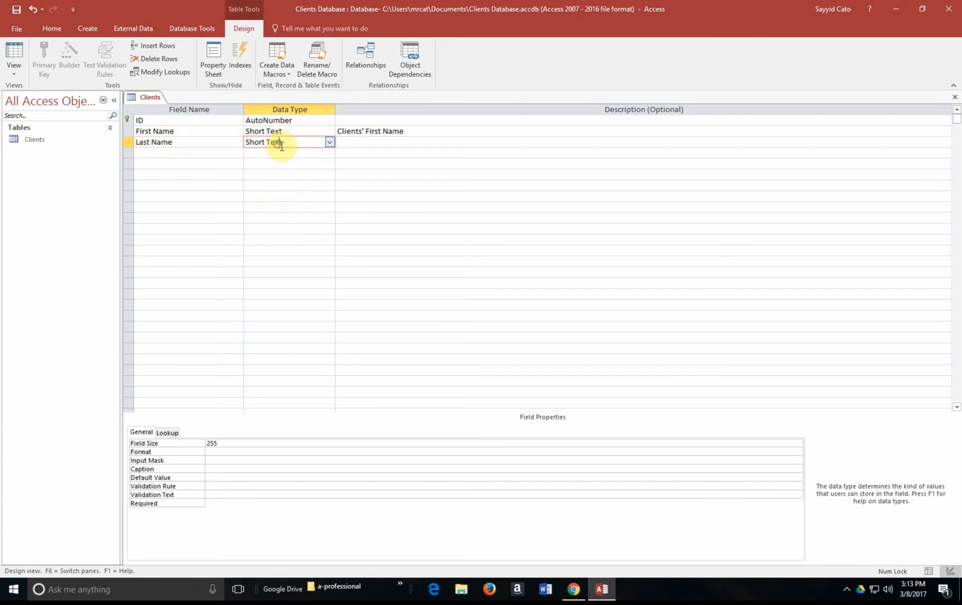
left_click(191, 152)
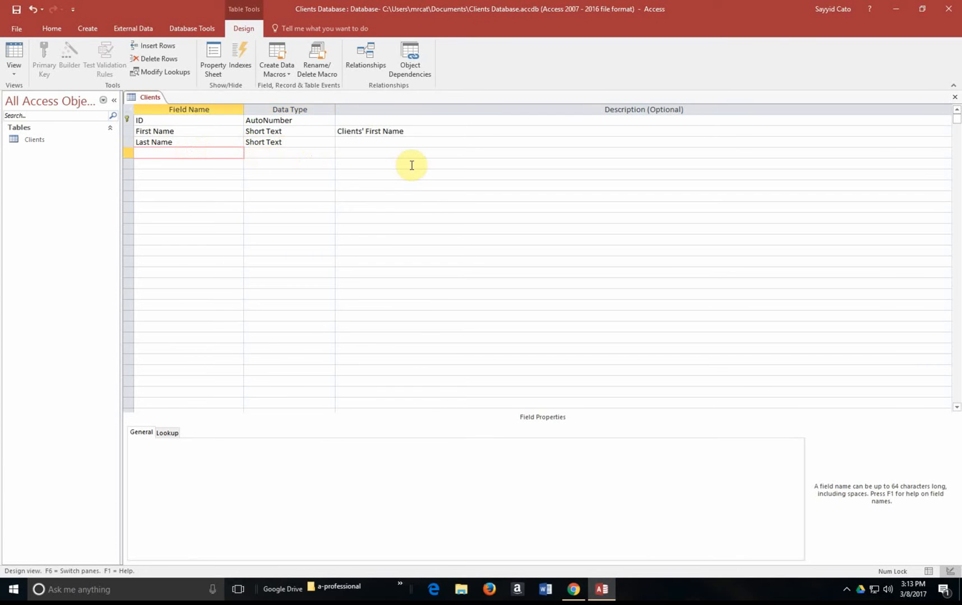
type("Address")
key("BackSpace")
key("BackSpace")
key("BackSpace")
key("BackSpace")
key("BackSpace")
key("BackSpace")
type("ddress")
key("Tab")
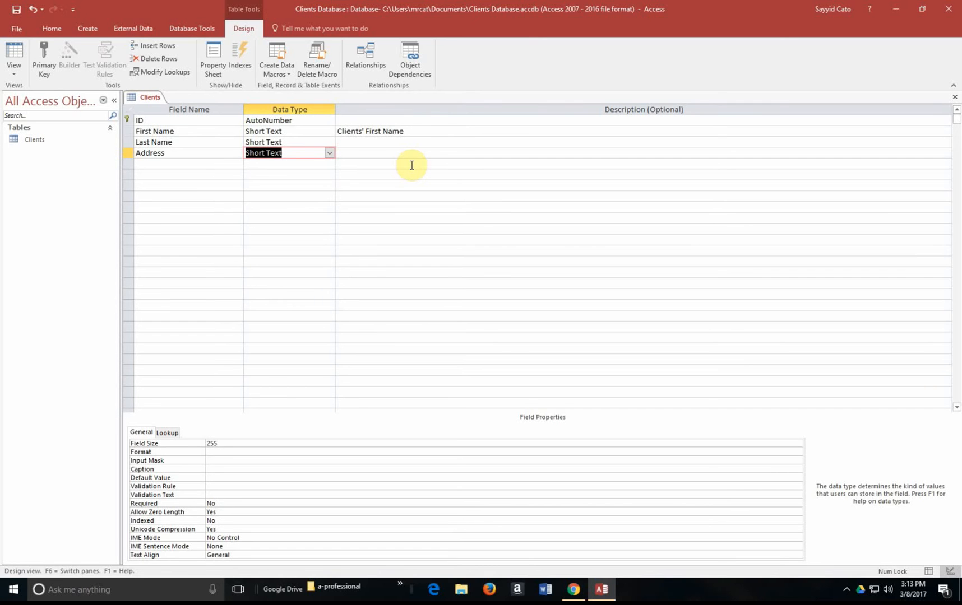
left_click(329, 154)
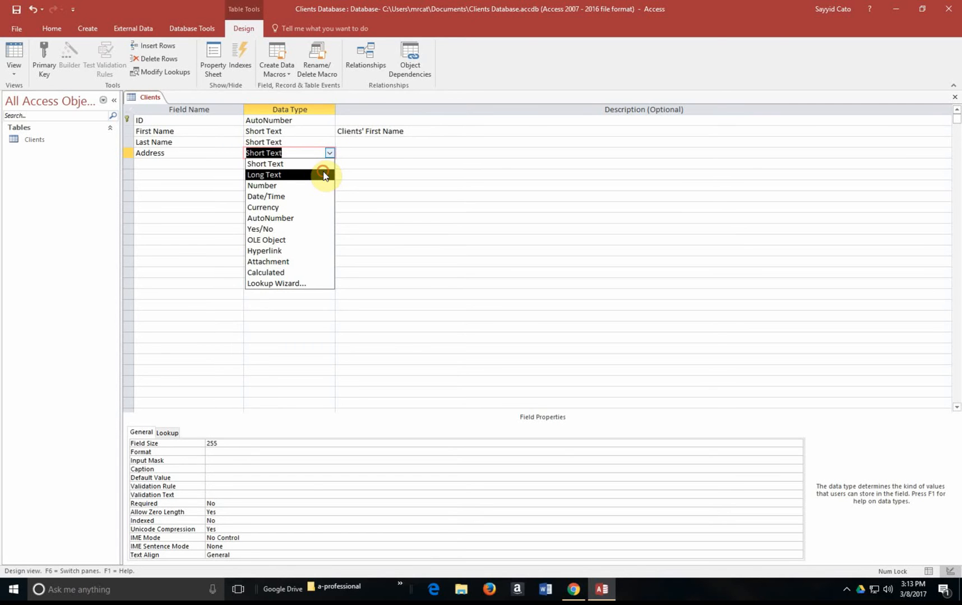
left_click(324, 175)
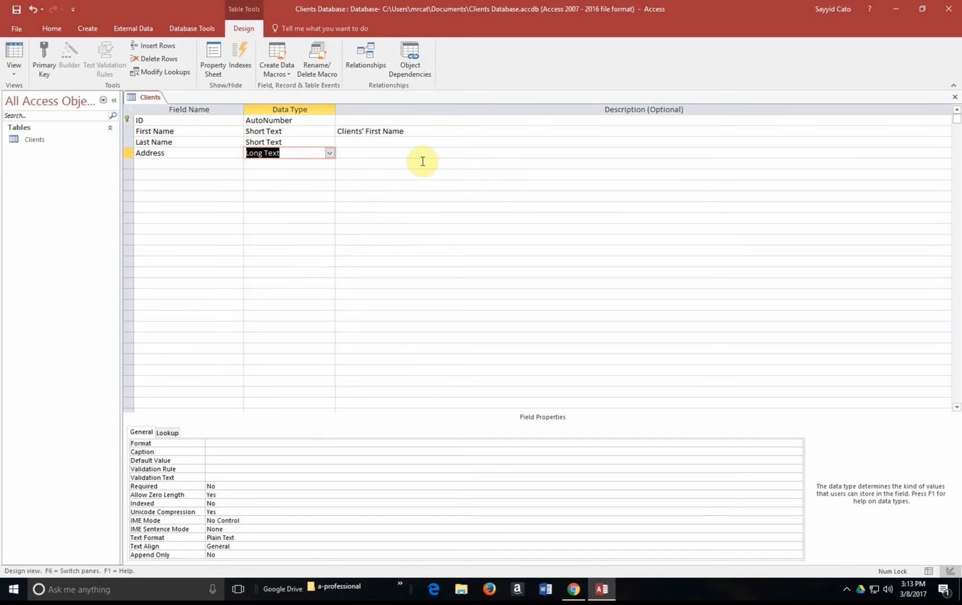
left_click(369, 143)
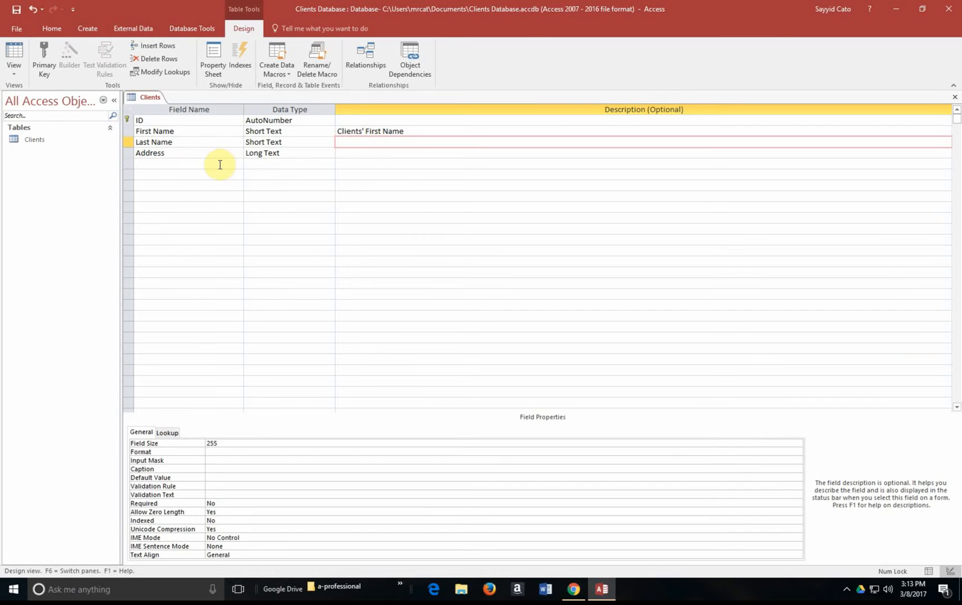
left_click(214, 164)
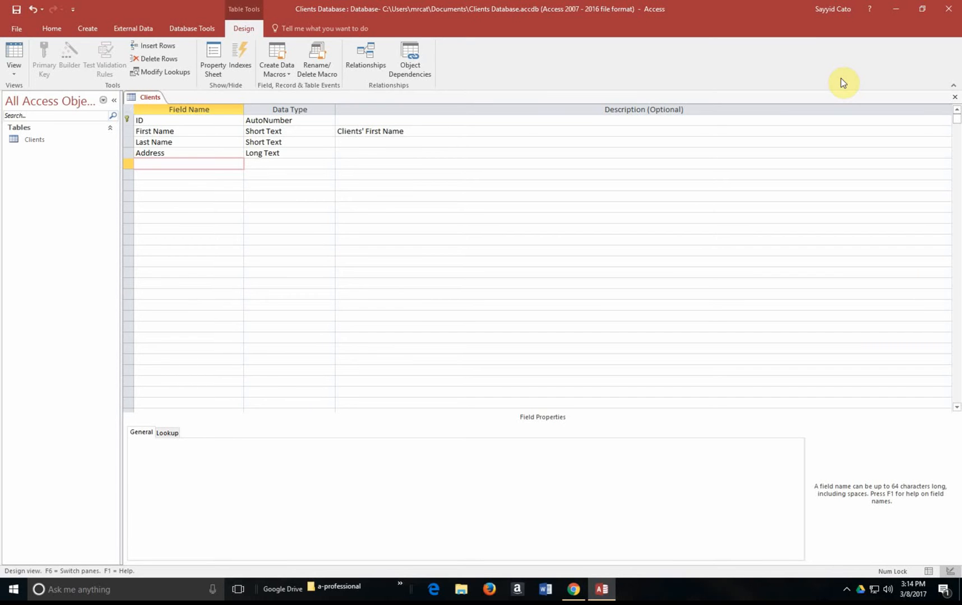
Step: Add an Email field with the Hyperlink data type
type("Email")
left_click(306, 163)
left_click(329, 164)
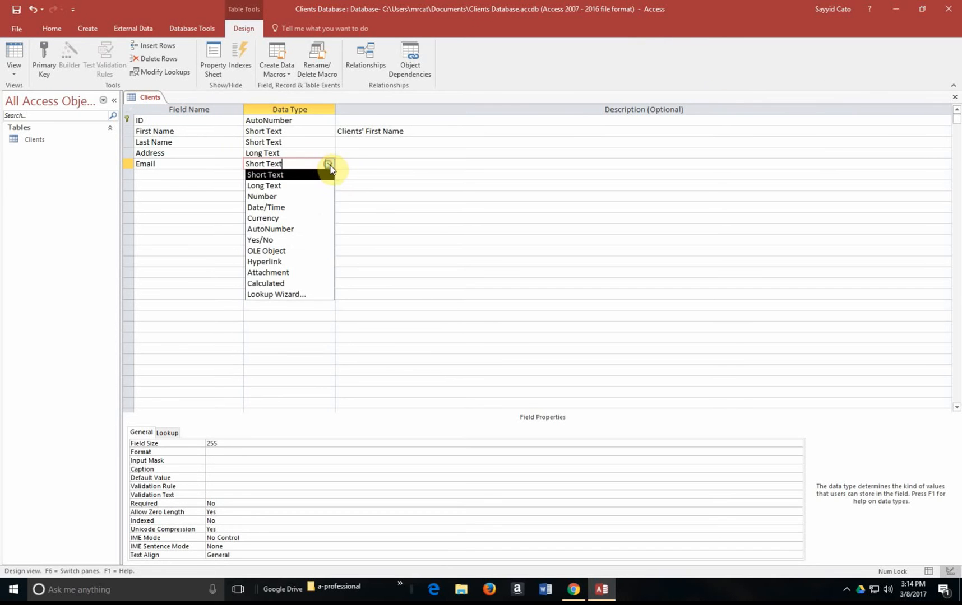
left_click(312, 262)
Step: Add a Registered field with the Yes/No data type
left_click(189, 175)
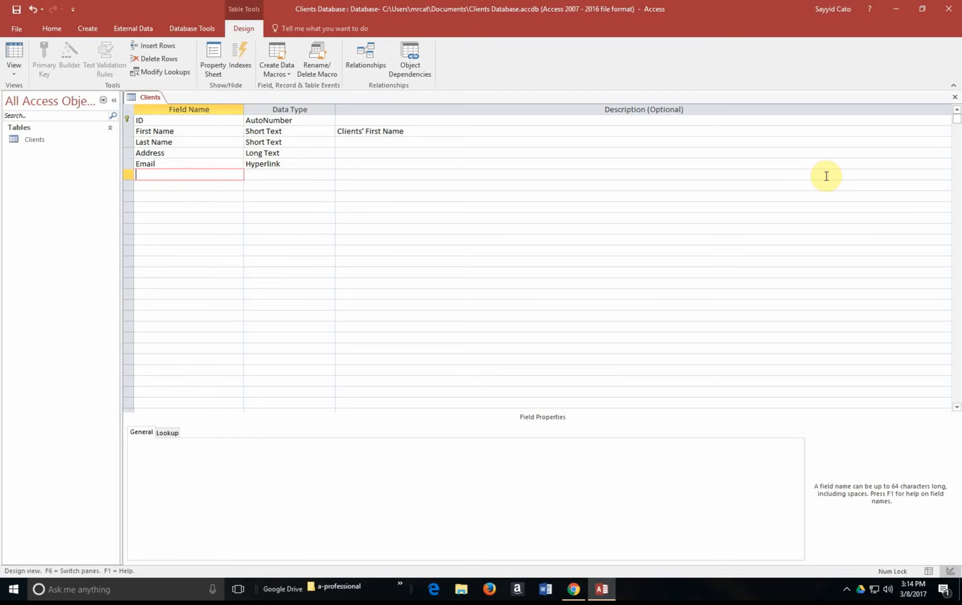
type("Registered")
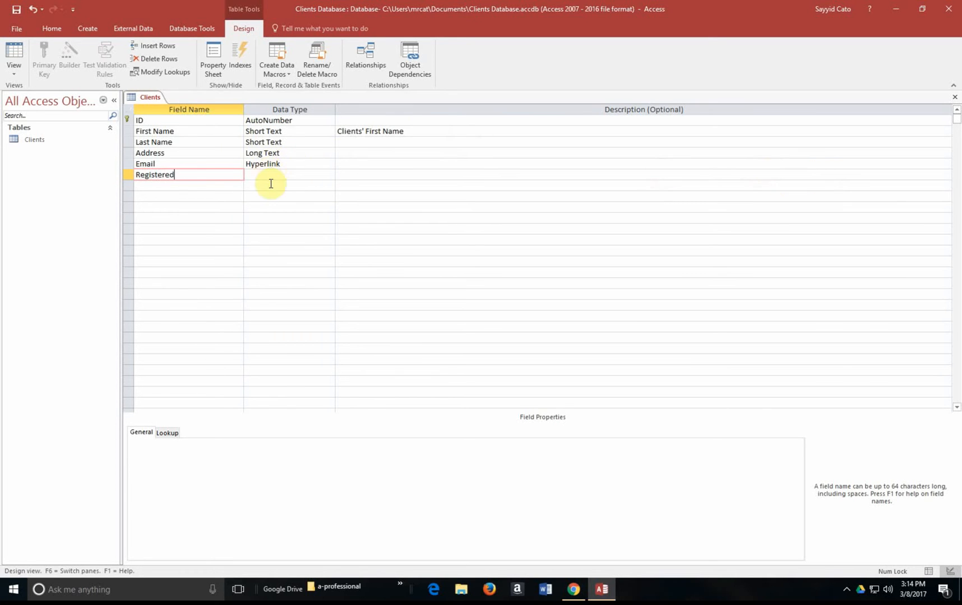
left_click(269, 175)
left_click(329, 174)
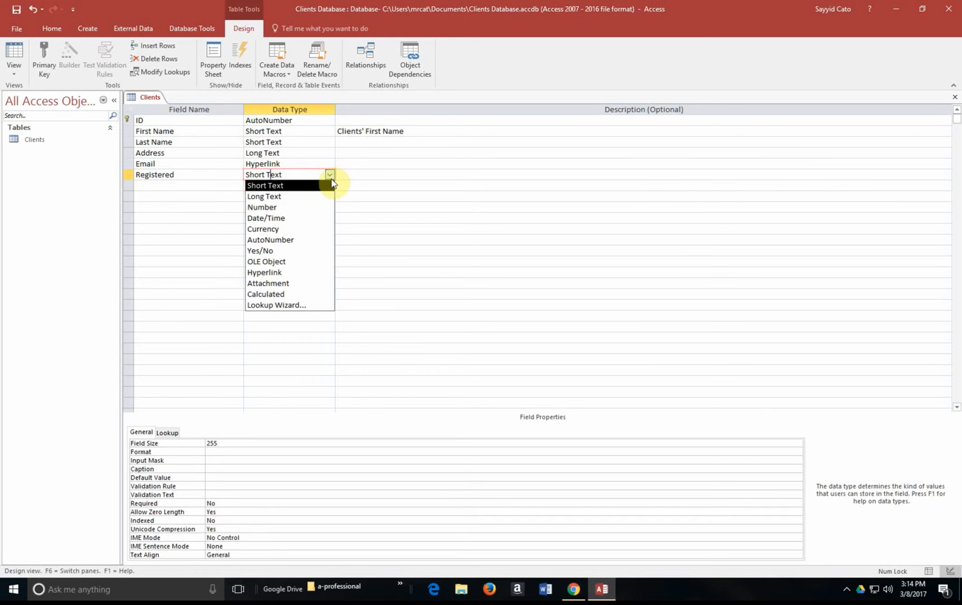
left_click(297, 252)
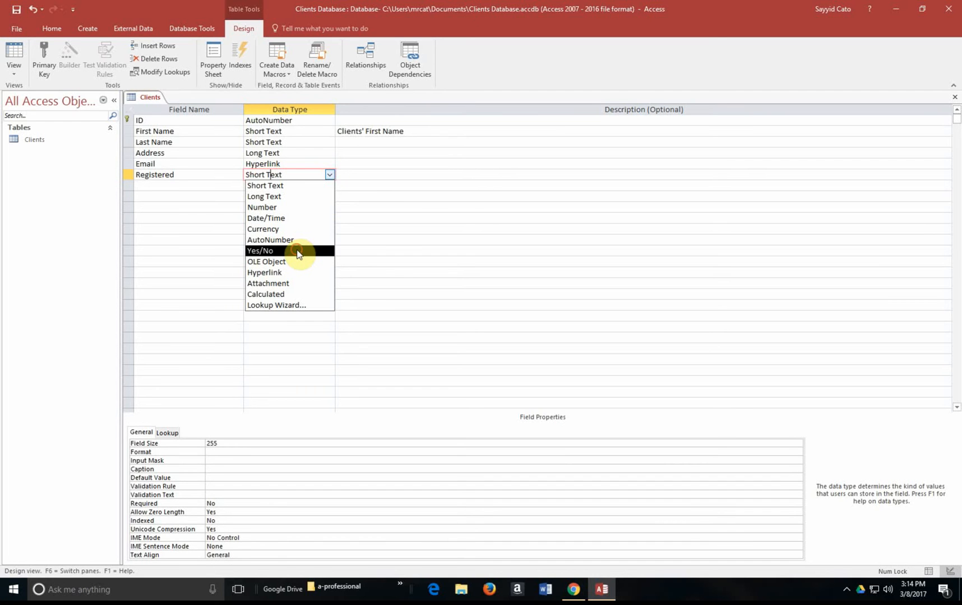
left_click(454, 175)
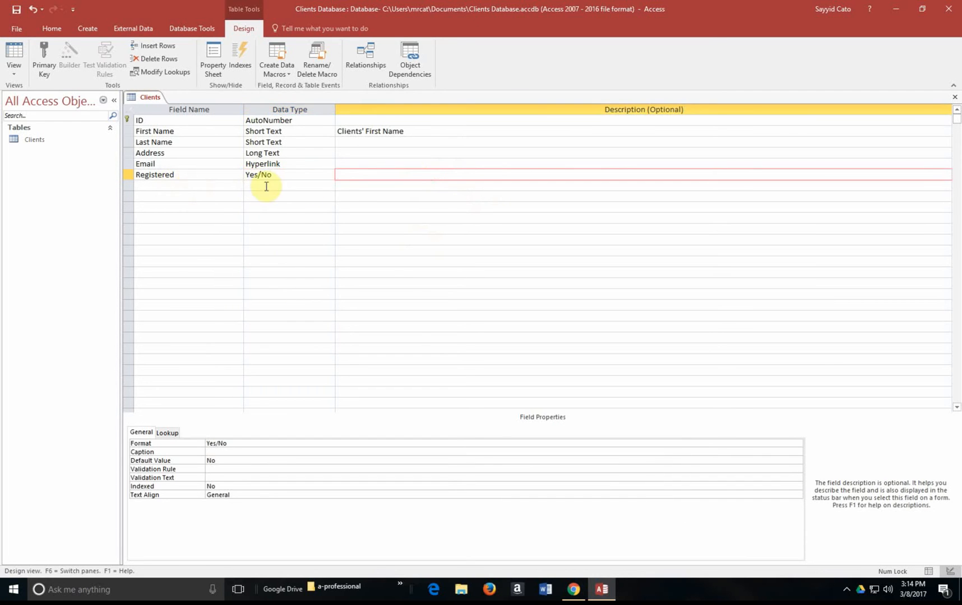
left_click(266, 187)
left_click(329, 185)
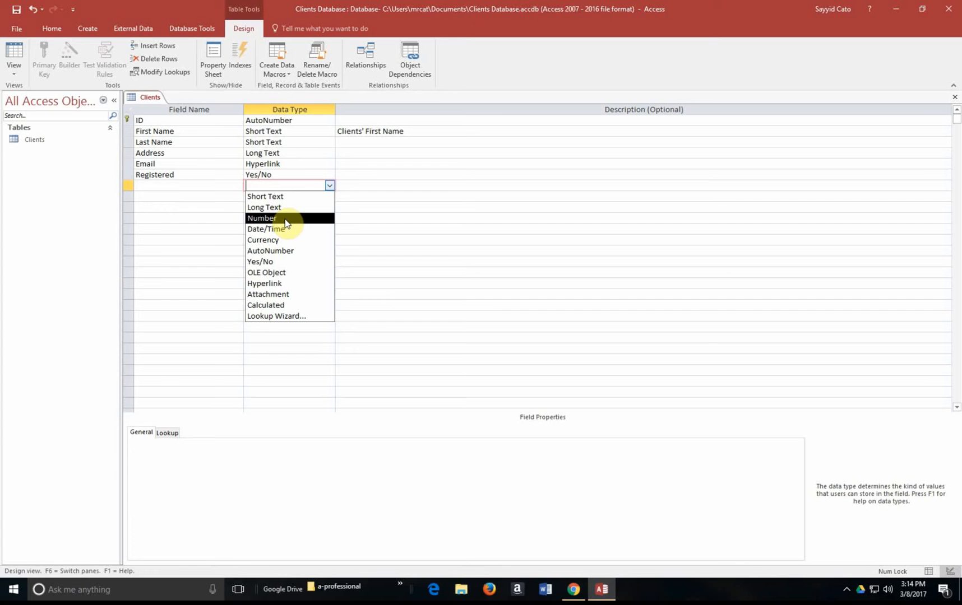
left_click(463, 298)
left_click(280, 195)
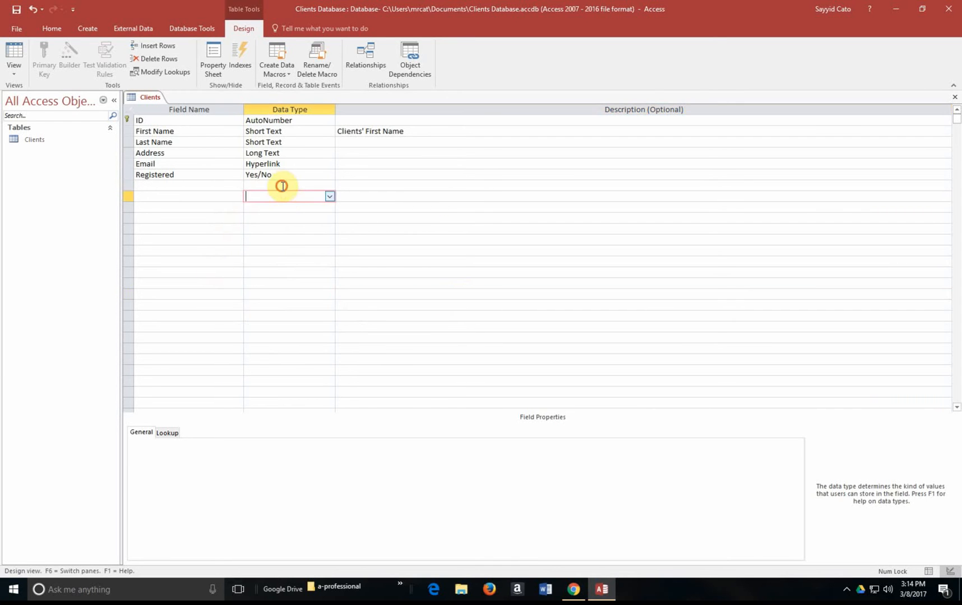
left_click(281, 185)
left_click(294, 175)
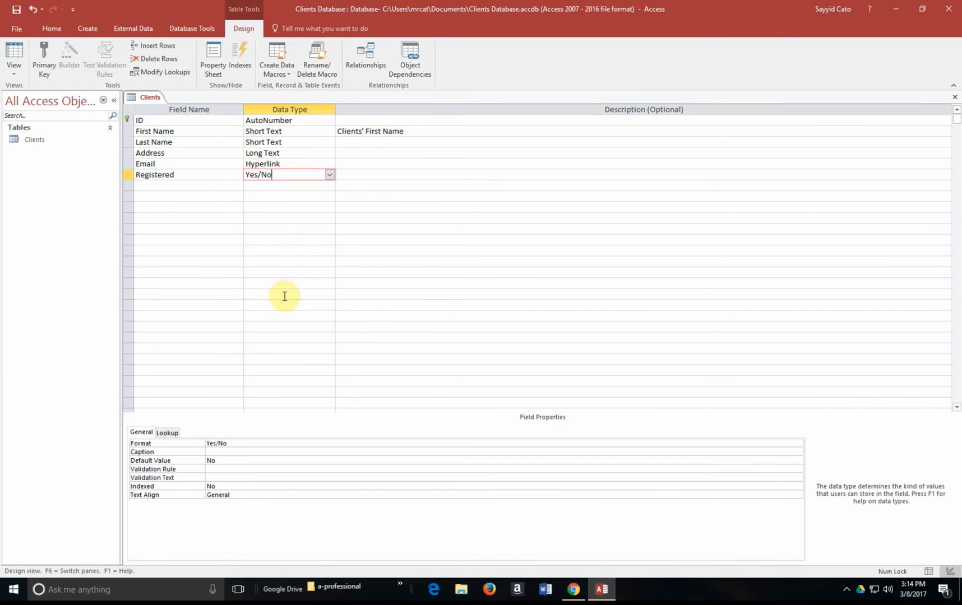
left_click(296, 165)
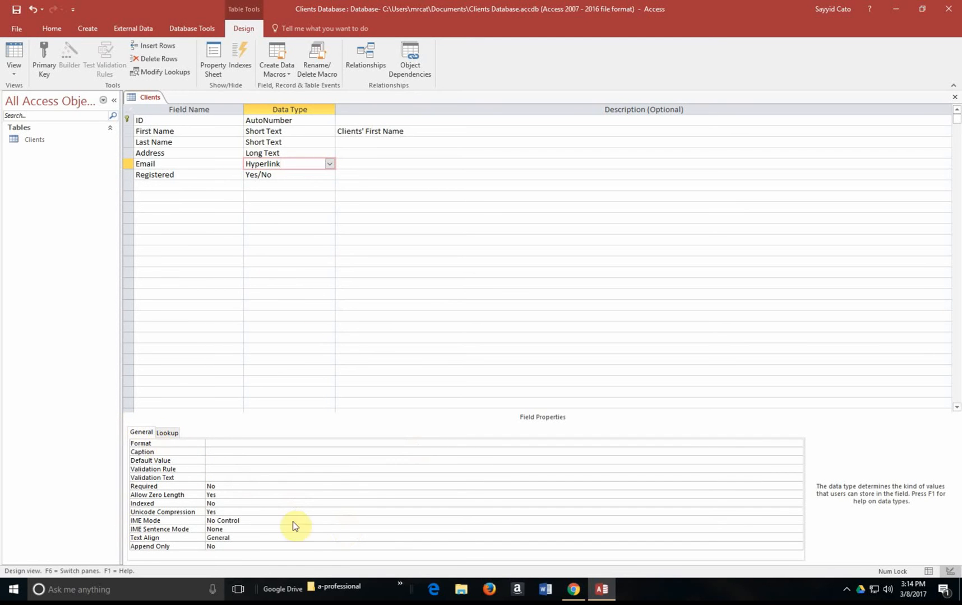
left_click(305, 153)
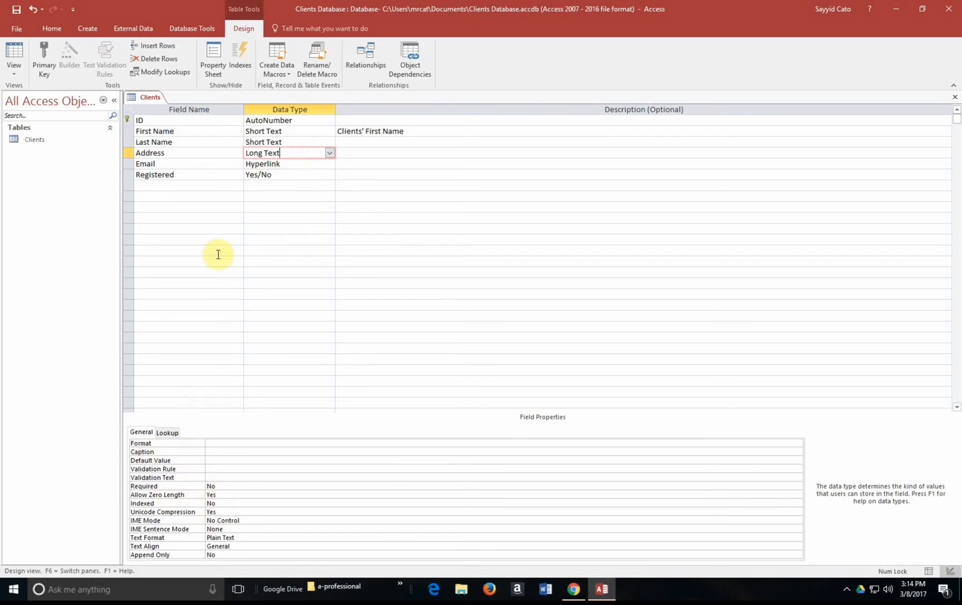
left_click(294, 143)
left_click(292, 132)
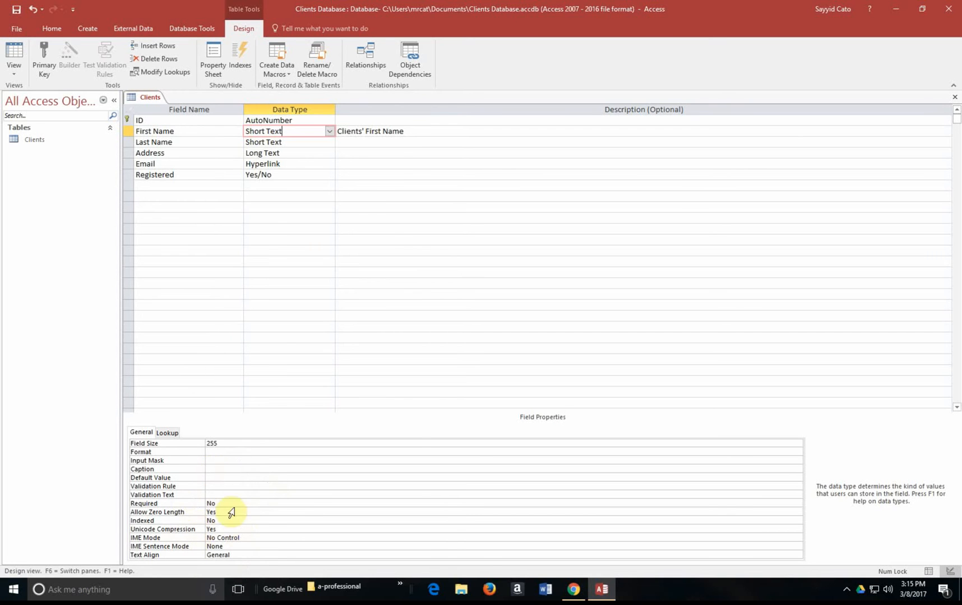
left_click(307, 173)
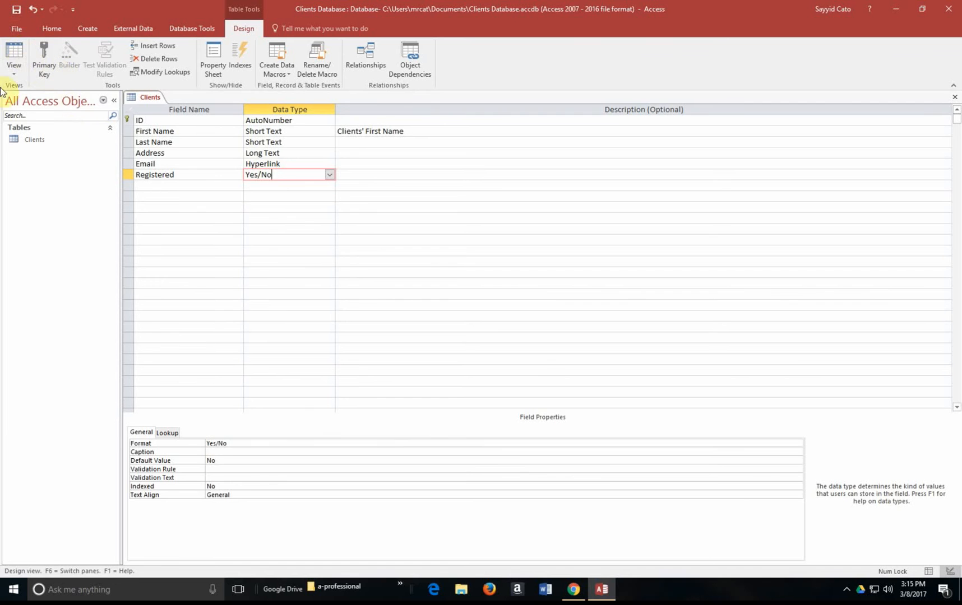
Step: Save the Clients table and switch it to Datasheet View, leaving the view unchanged afterwards
left_click(13, 74)
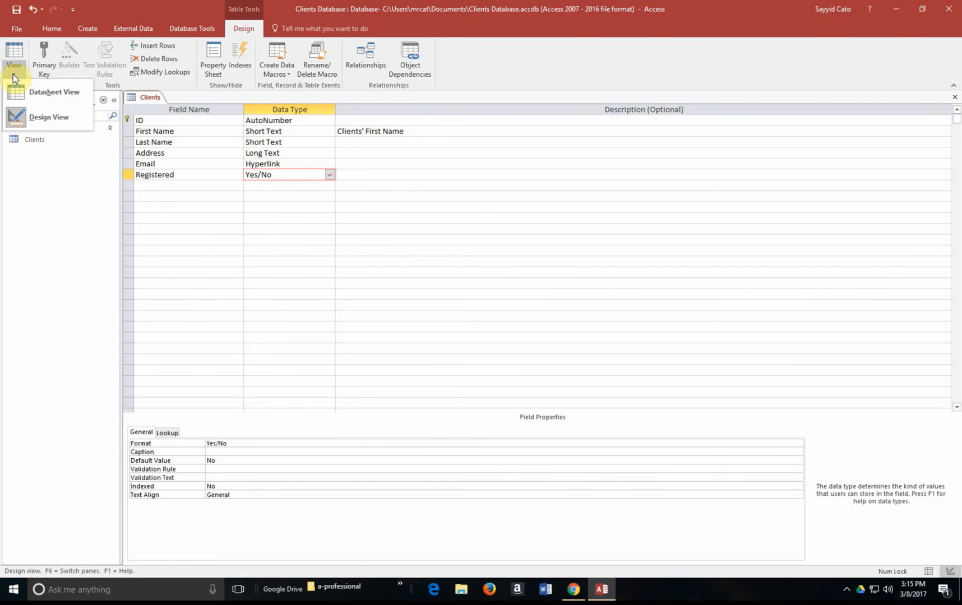
left_click(37, 92)
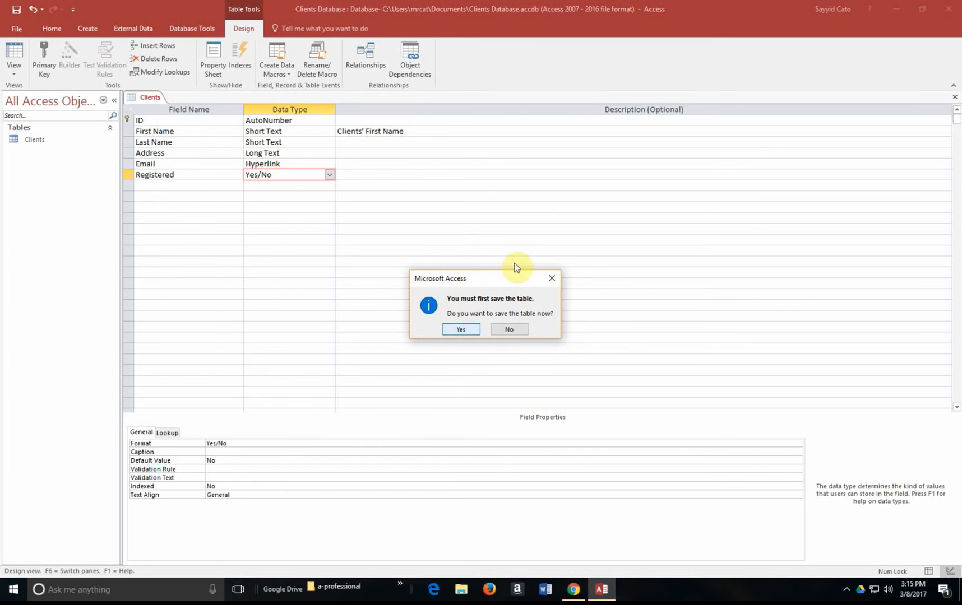
left_click(471, 331)
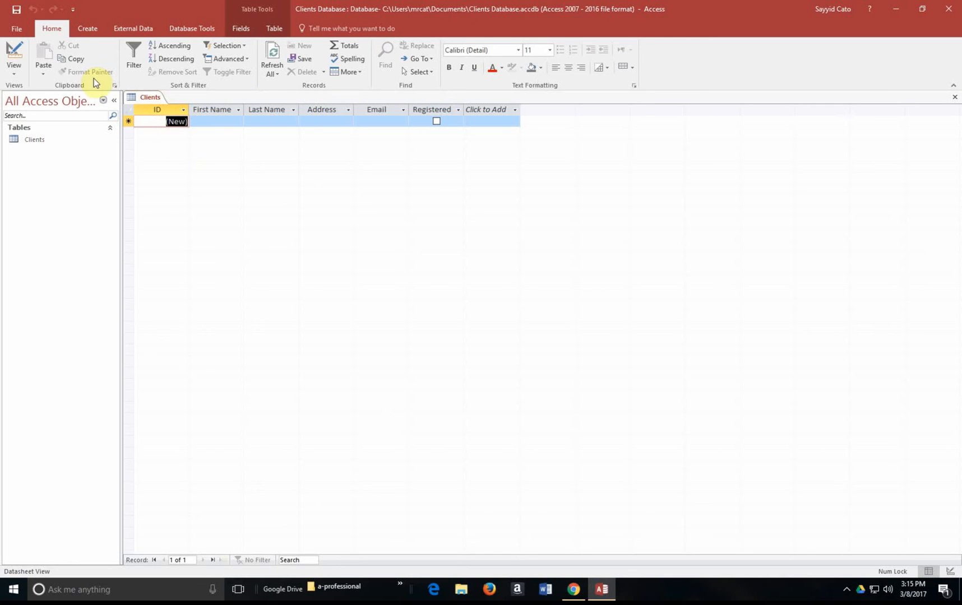
left_click(13, 70)
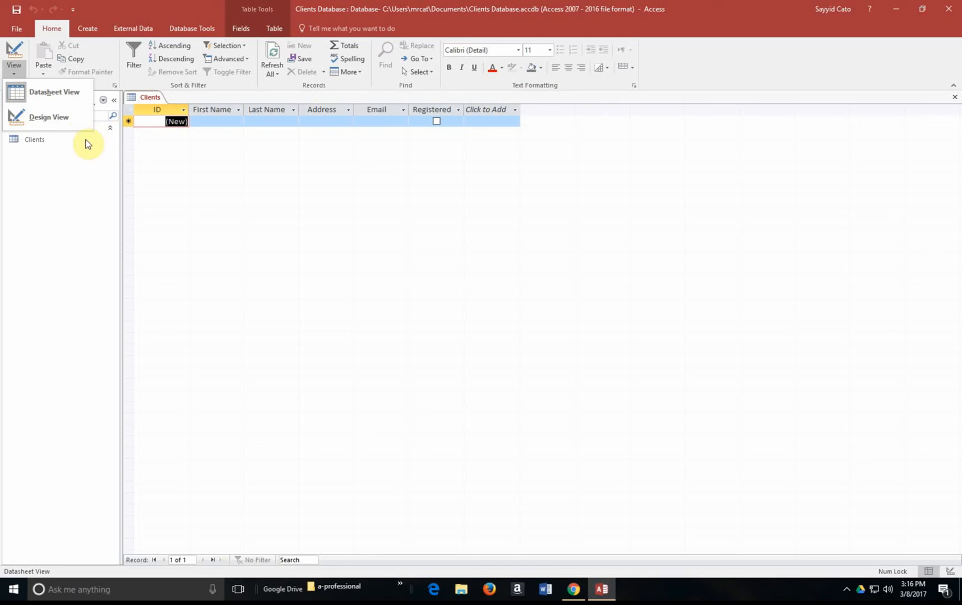
left_click(260, 192)
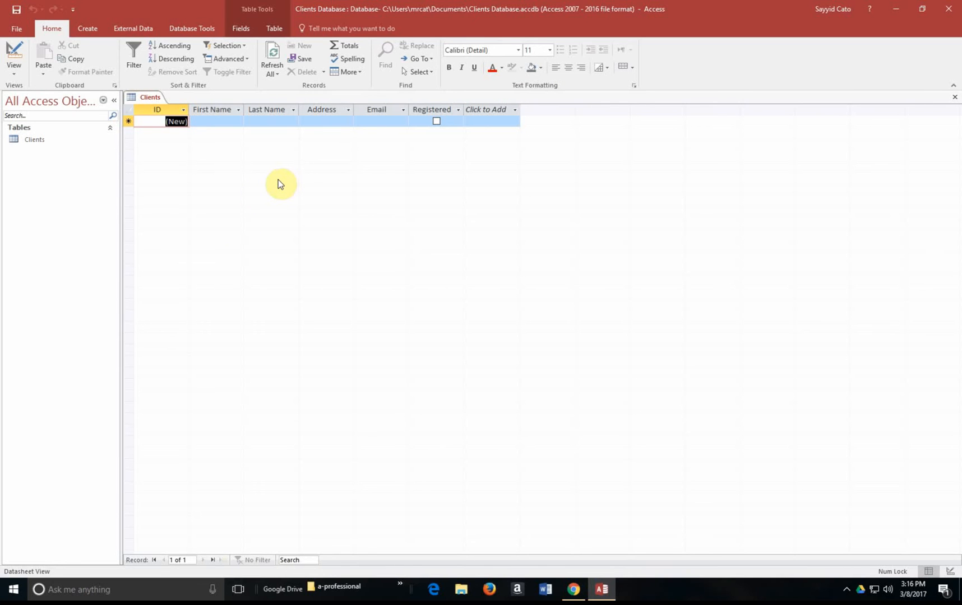
Step: Fill record 1 with the client's first and last name, street address, e-mail, and tick Registered
left_click(200, 121)
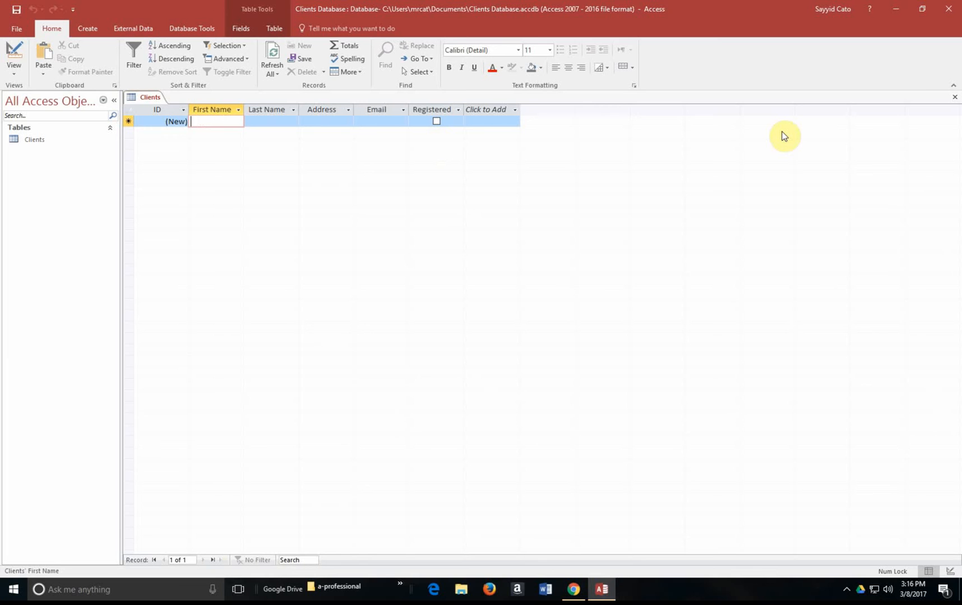
type("Client")
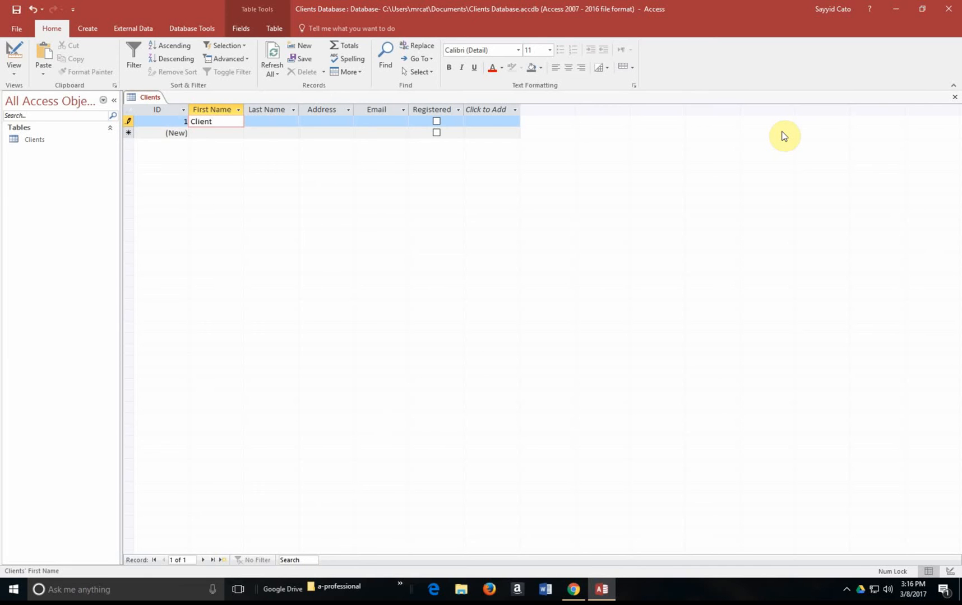
key("Tab")
type("One")
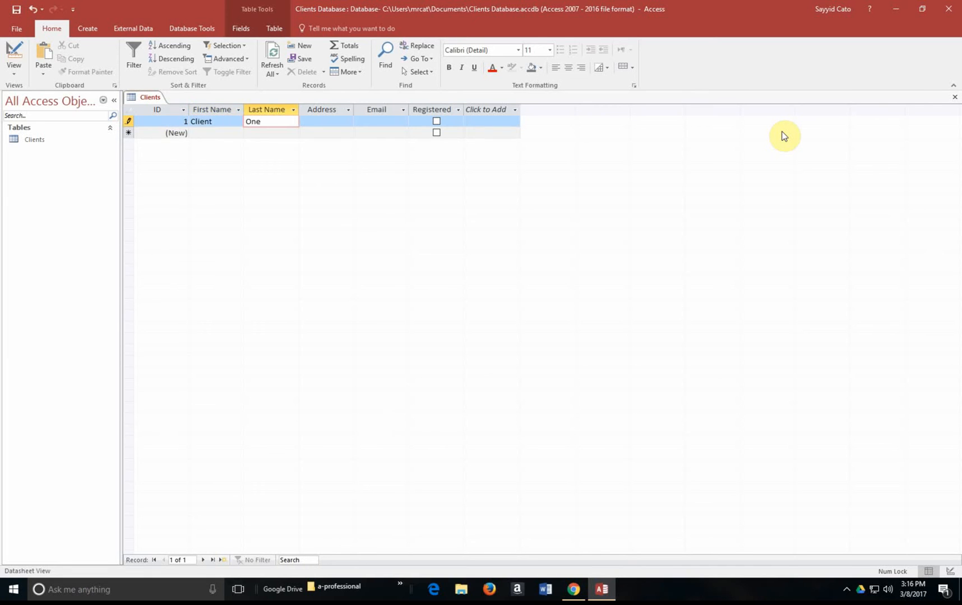
key("Tab")
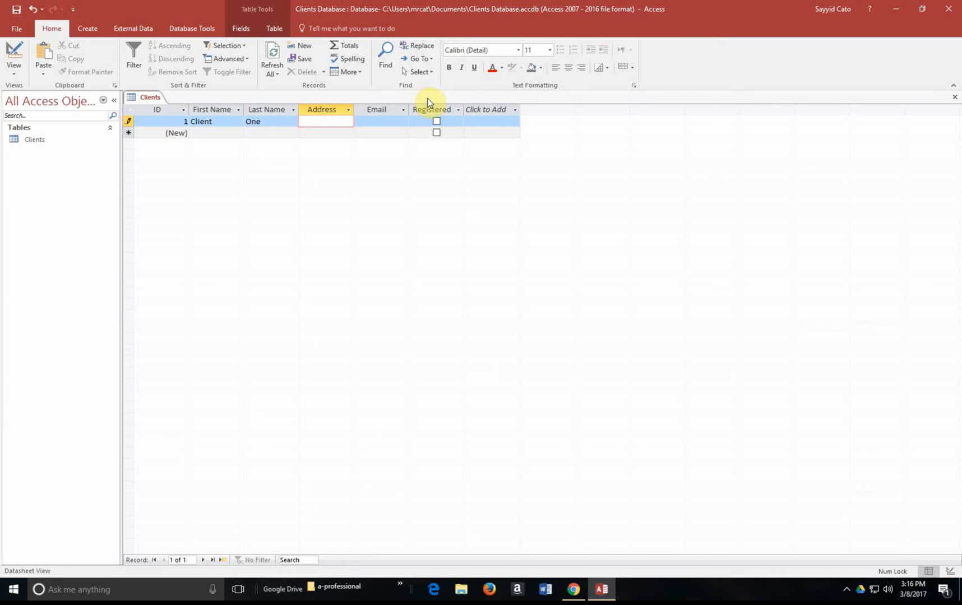
key("Tab")
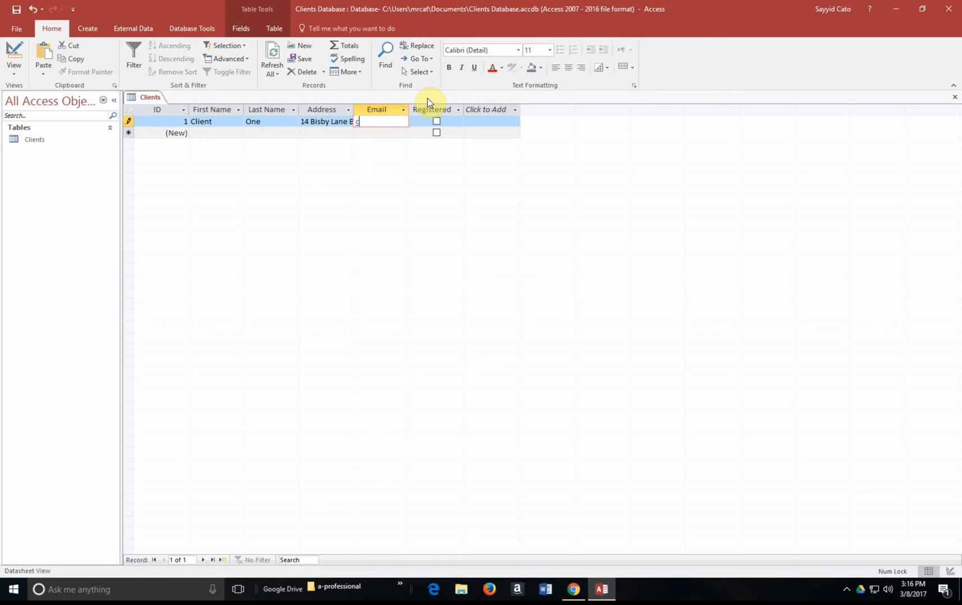
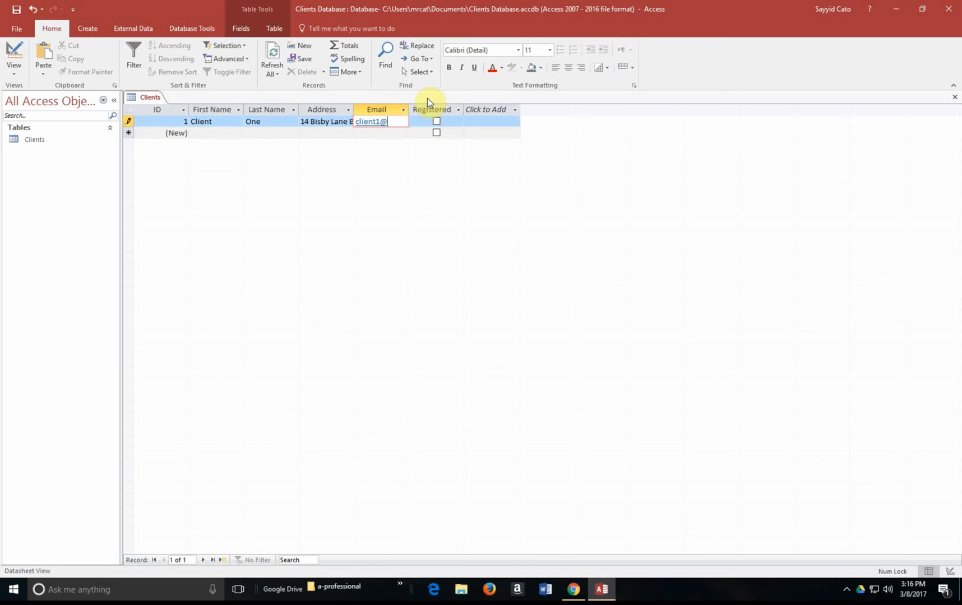
left_click(438, 123)
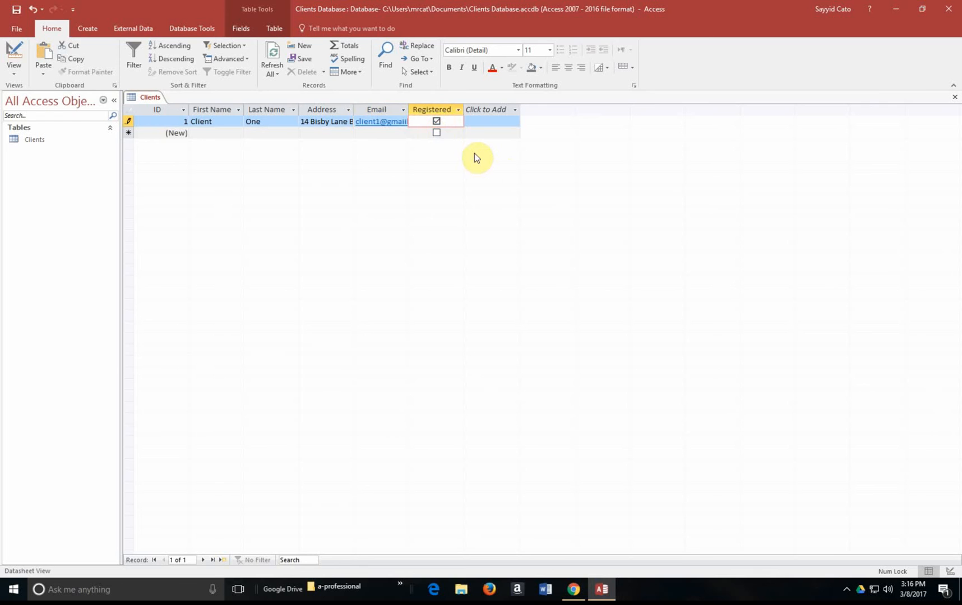
Step: Start record 2 with the client's first name, last name and street address
left_click(214, 132)
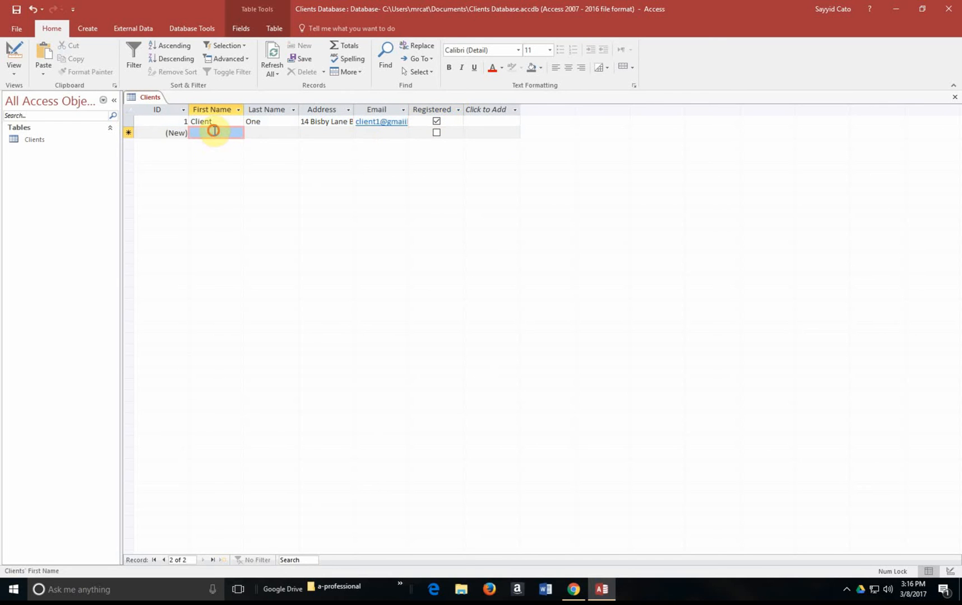
type("Client")
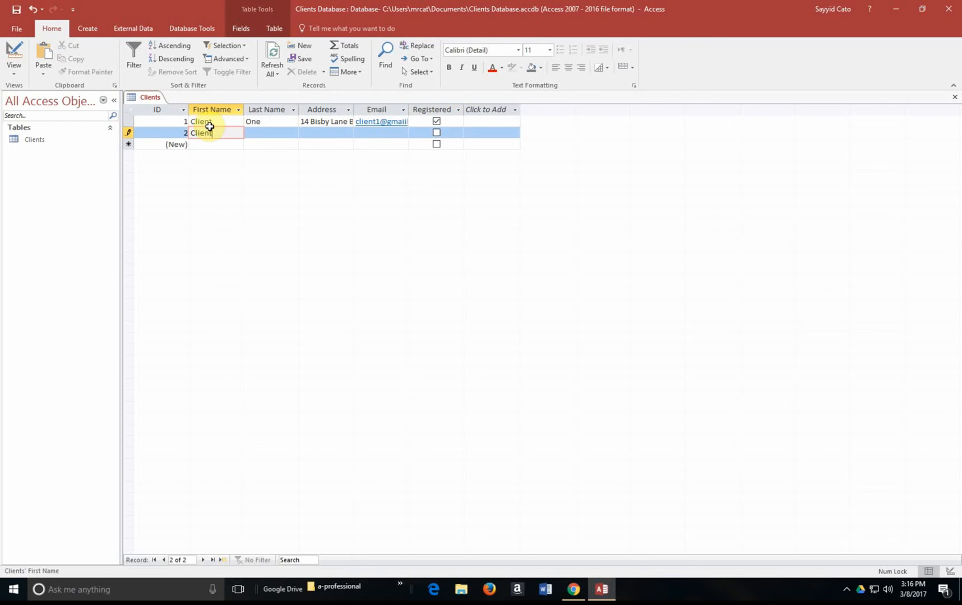
key("Tab")
type("T")
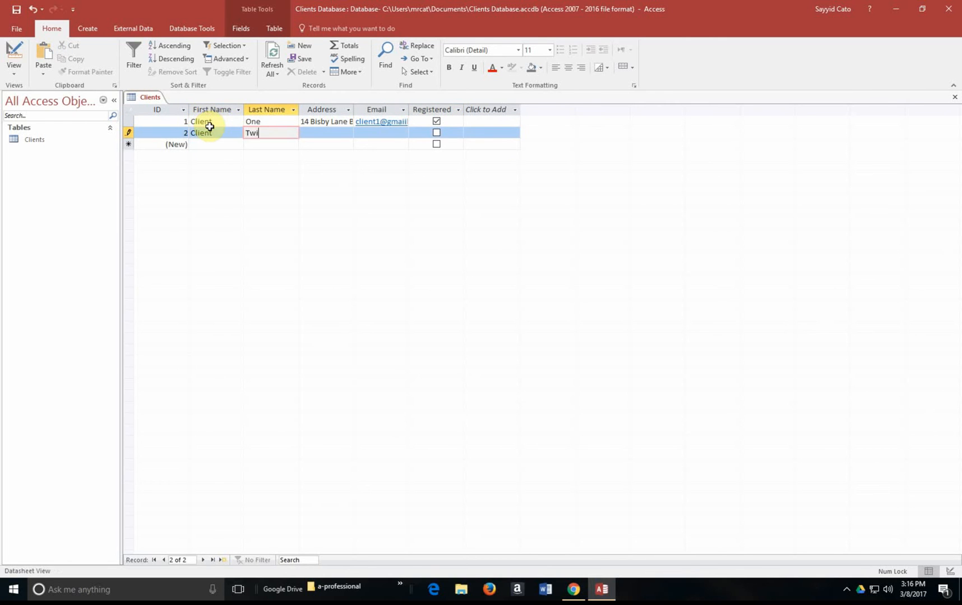
key("Tab")
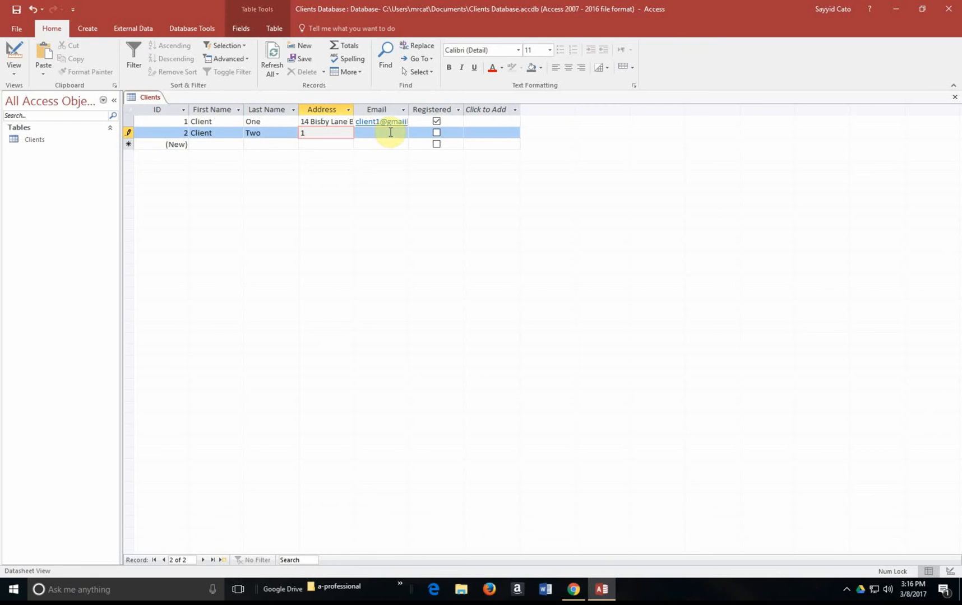
Step: Enter record 2's e-mail without an @ sign, tick Registered, and try opening the link
left_click(382, 130)
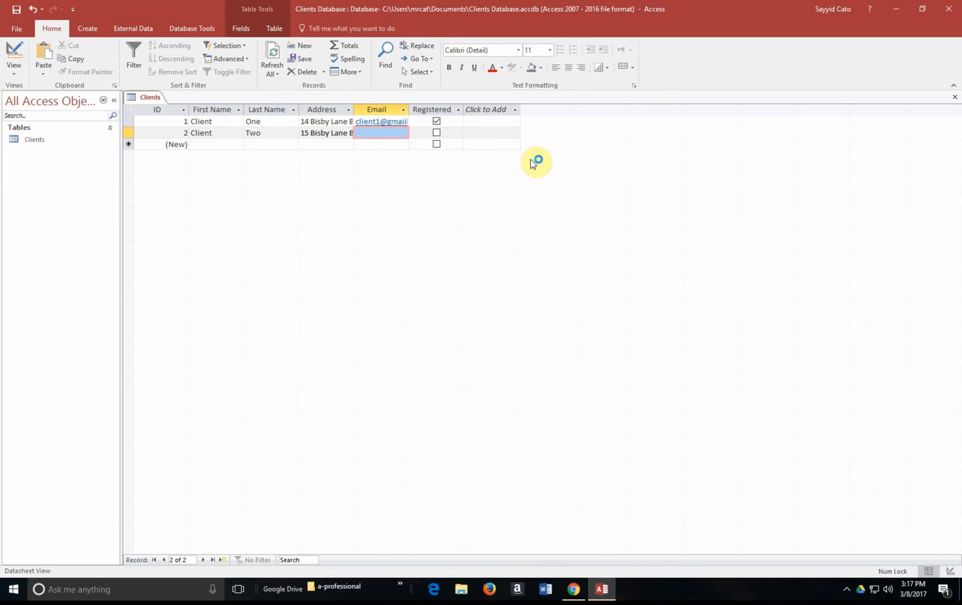
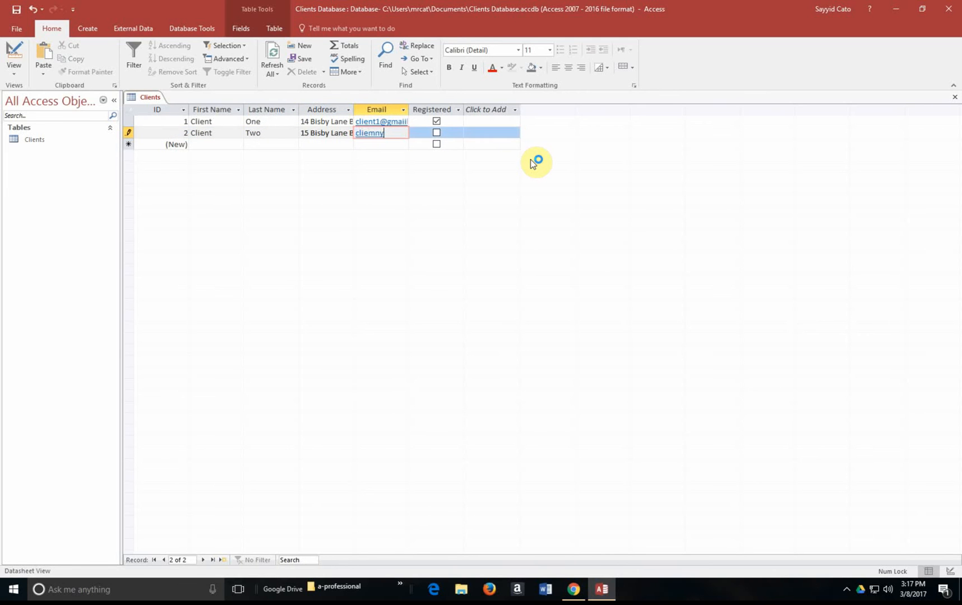
key("BackSpace")
key("BackSpace")
key("BackSpace")
key("BackSpace")
key("BackSpace")
left_click(456, 132)
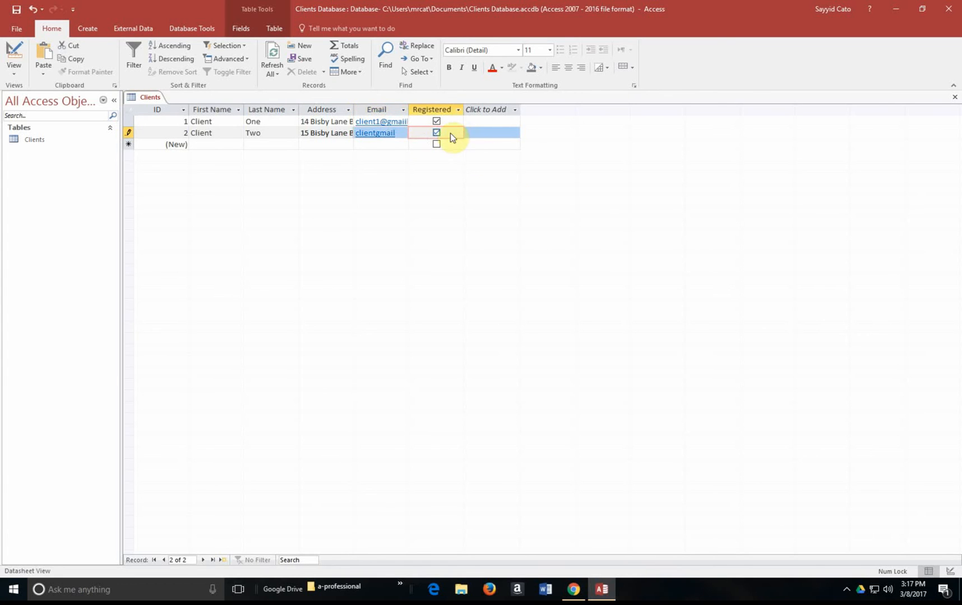
left_click(379, 135)
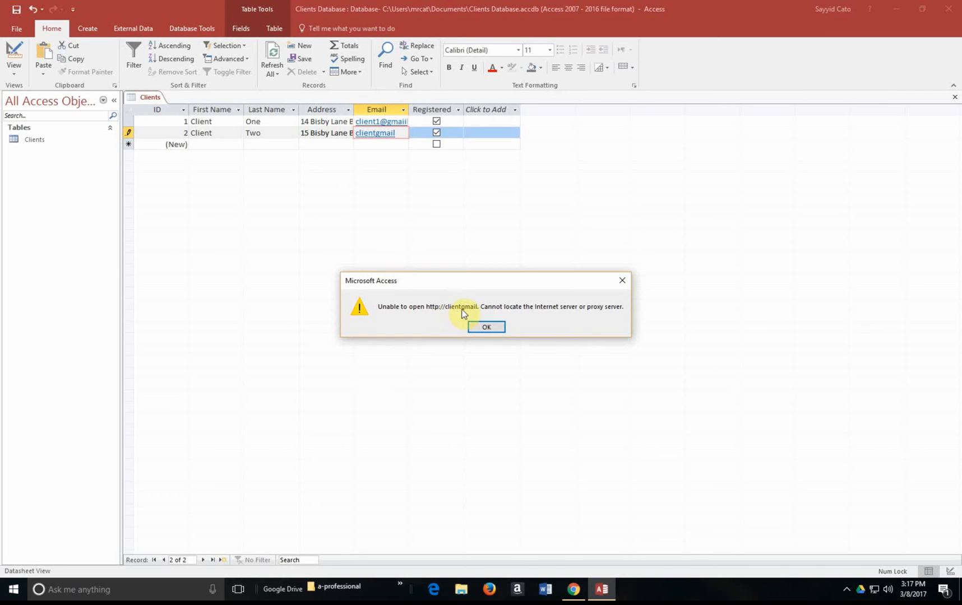
left_click(488, 326)
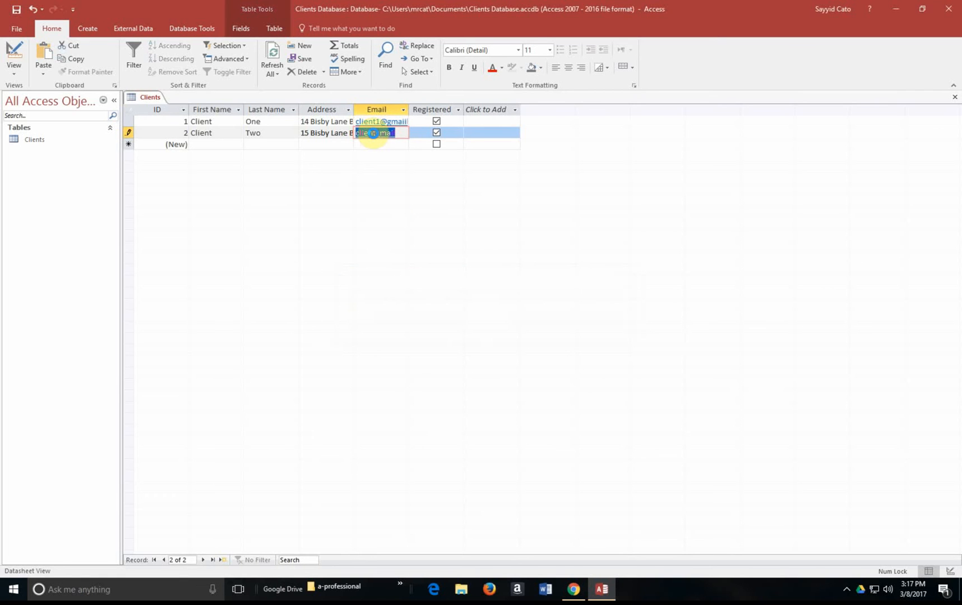
left_click(372, 133)
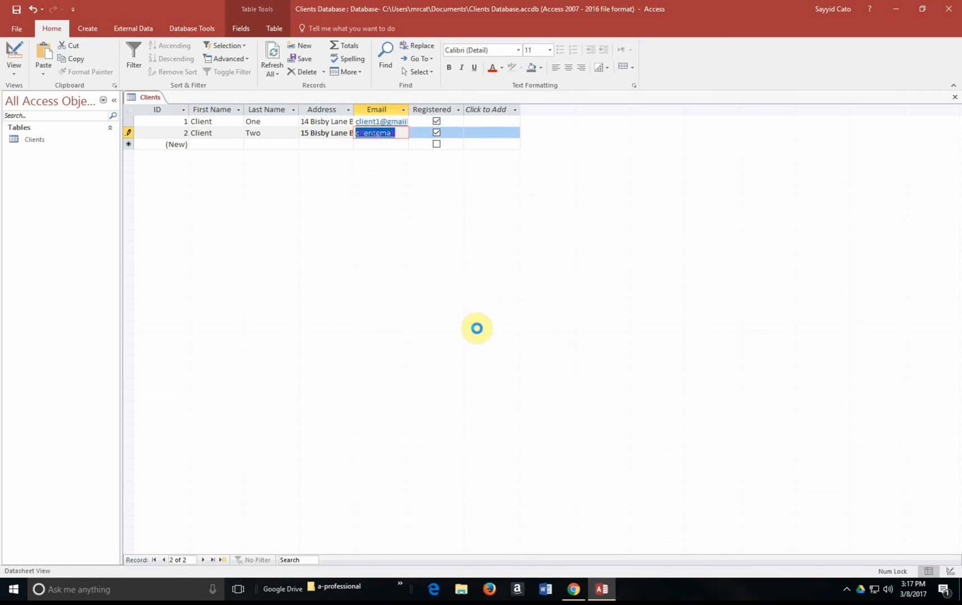
left_click(488, 327)
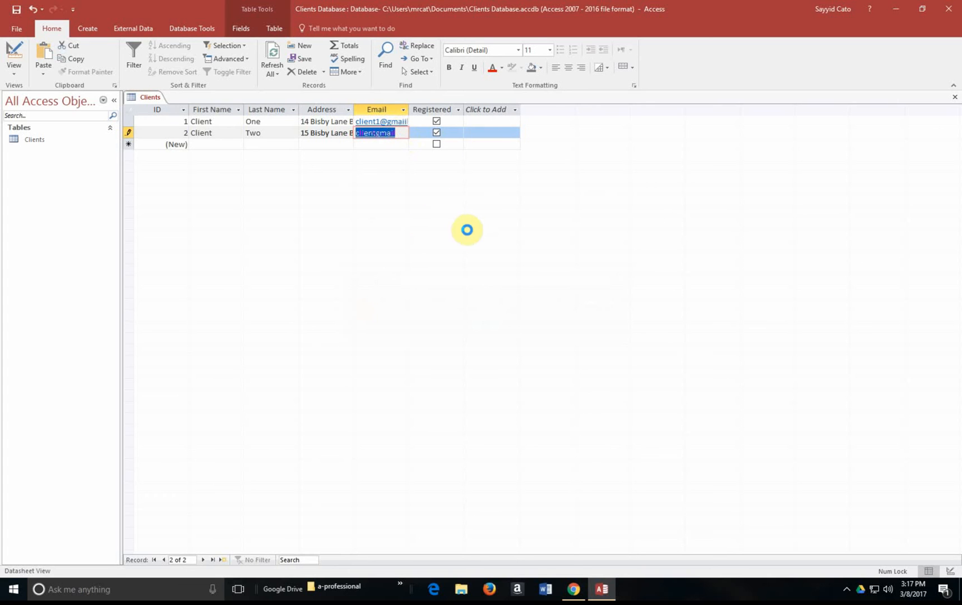
left_click(504, 332)
left_click(365, 144)
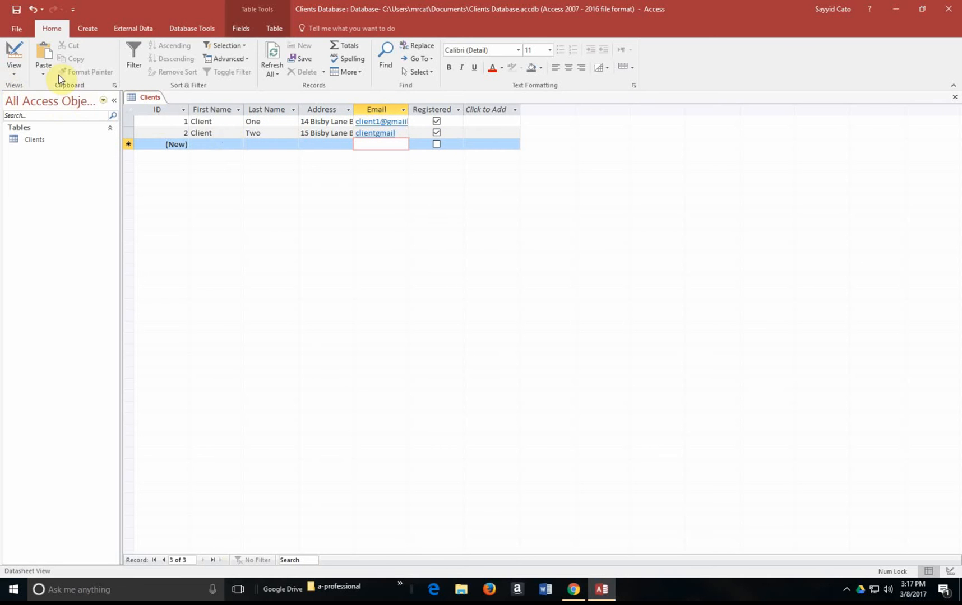
left_click(16, 69)
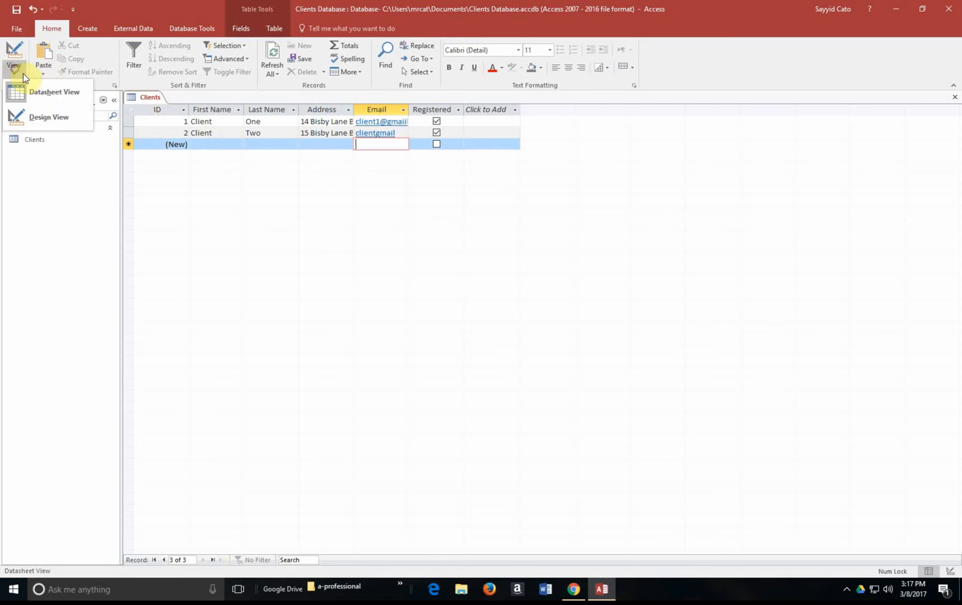
left_click(54, 99)
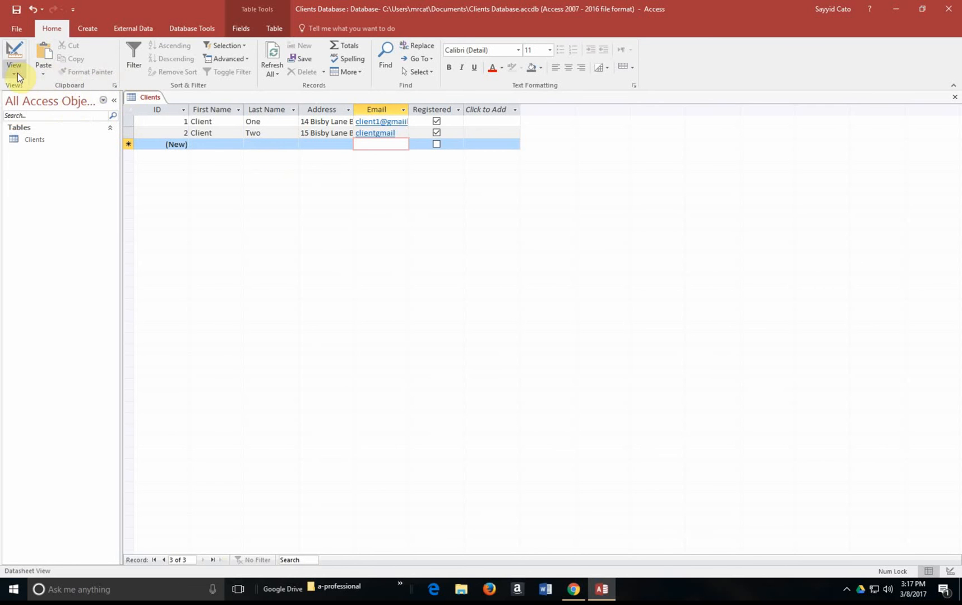
left_click(17, 73)
left_click(59, 98)
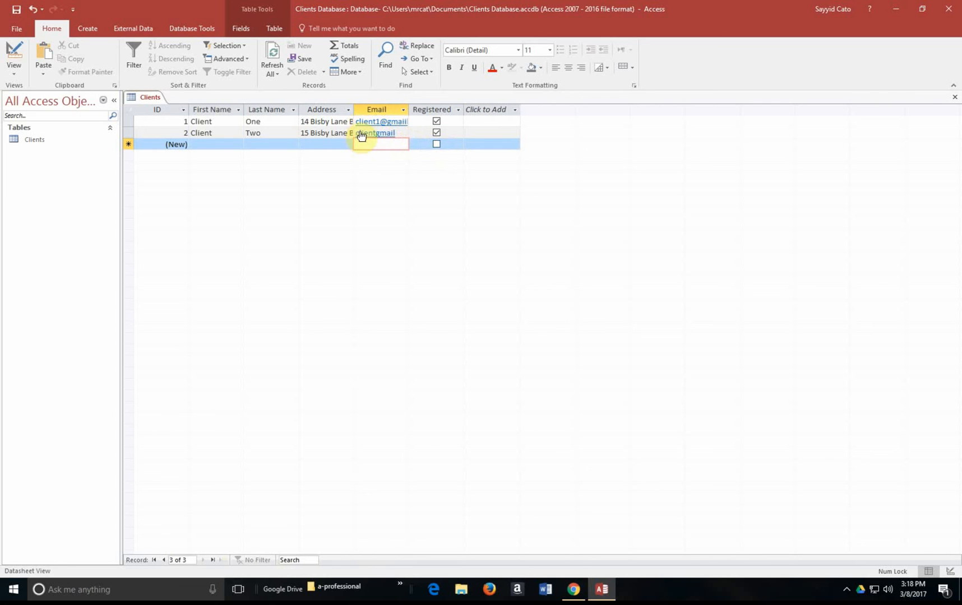
key("Up")
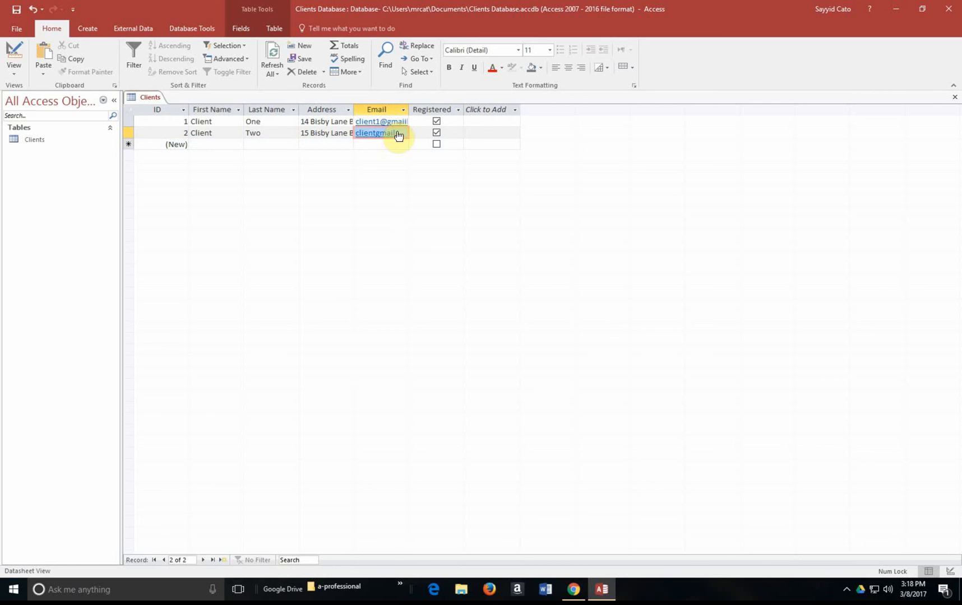
left_click(400, 135)
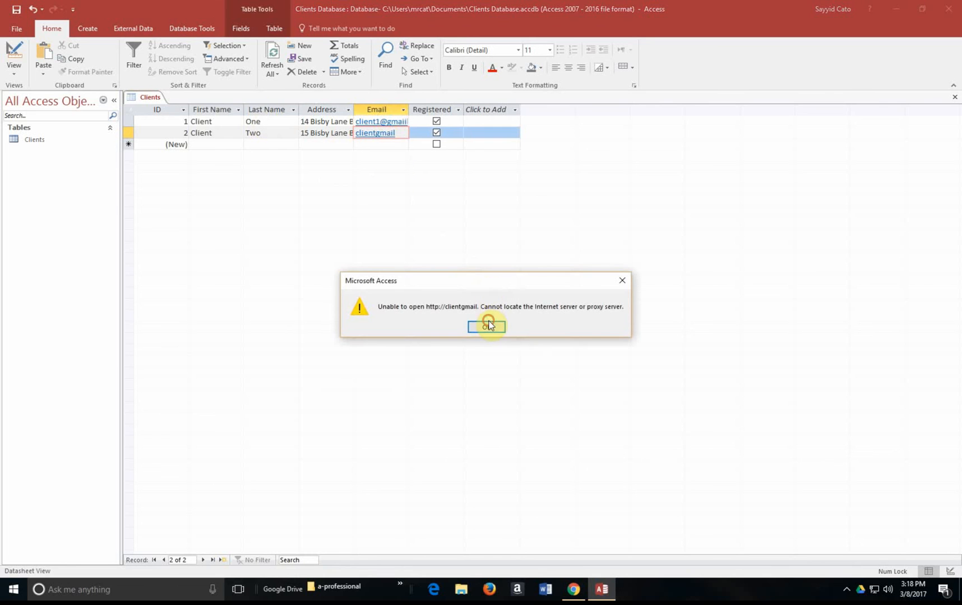
left_click(487, 323)
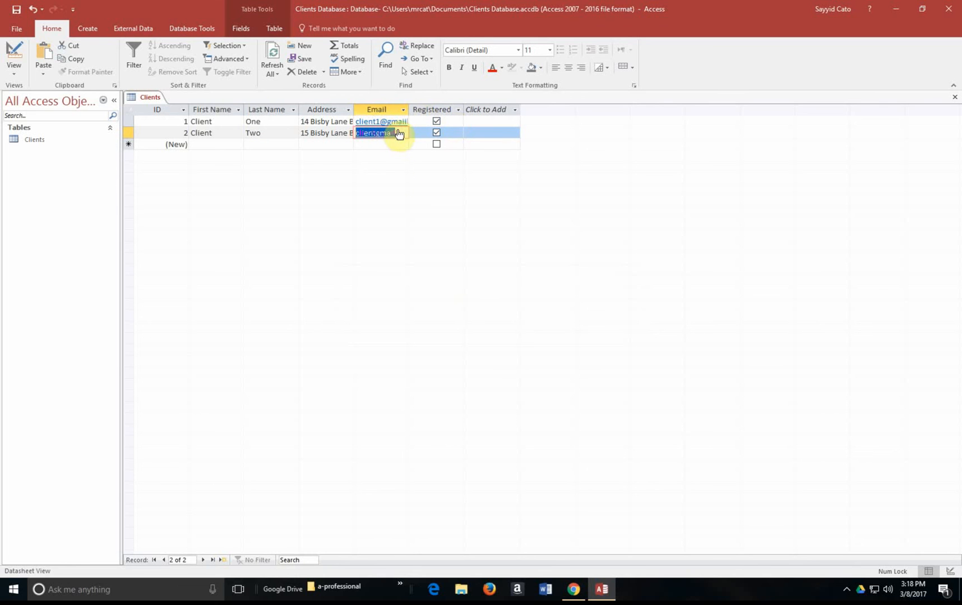
left_click(381, 145)
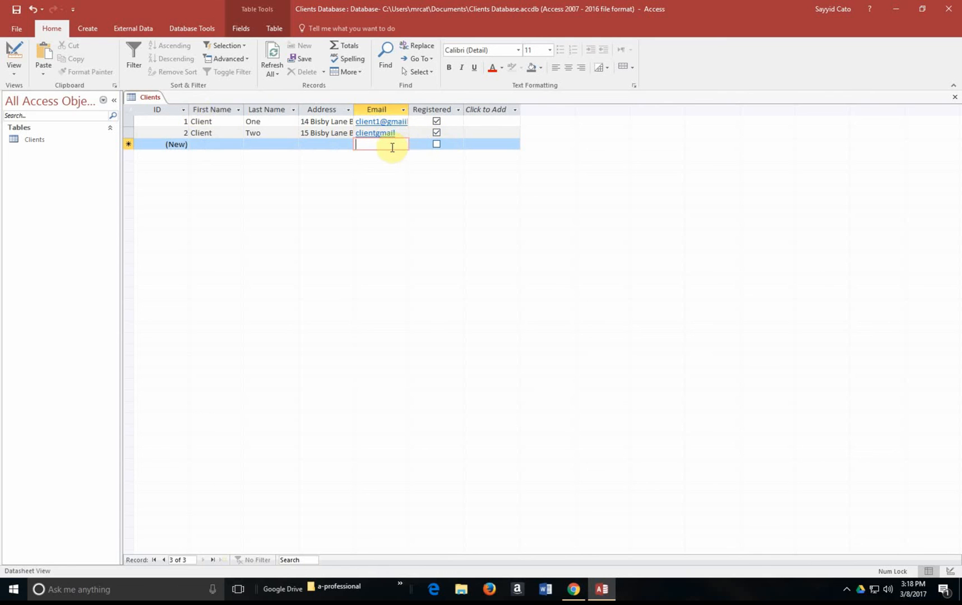
Step: In Design View, change the Email field's data type to Short Text
left_click(14, 70)
left_click(44, 115)
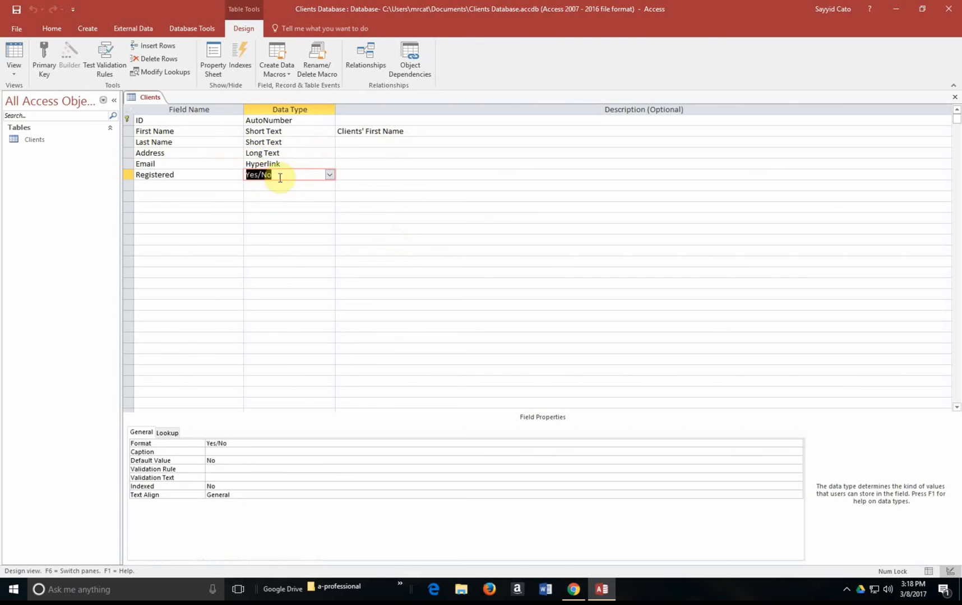
left_click(305, 164)
left_click(329, 164)
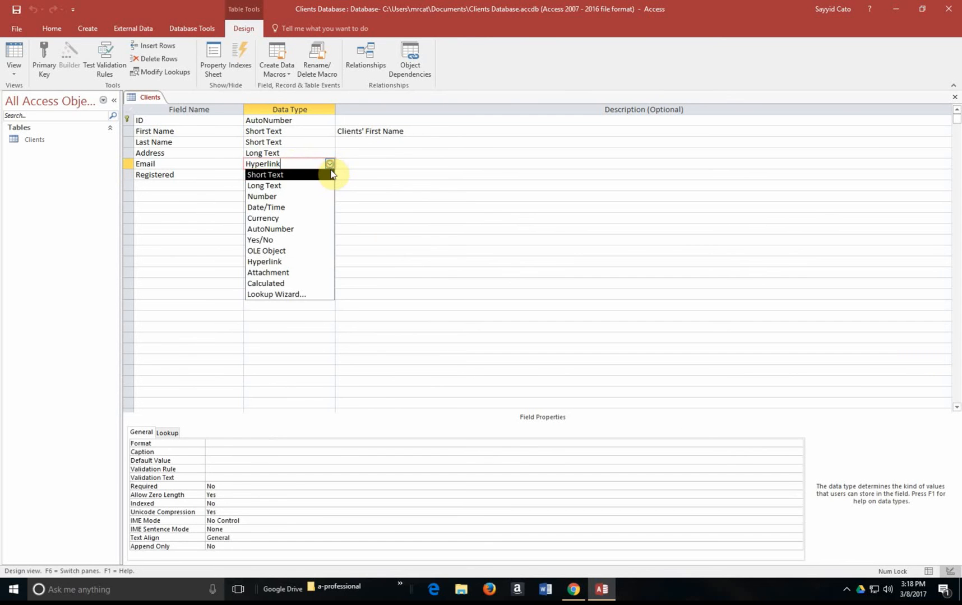
left_click(317, 176)
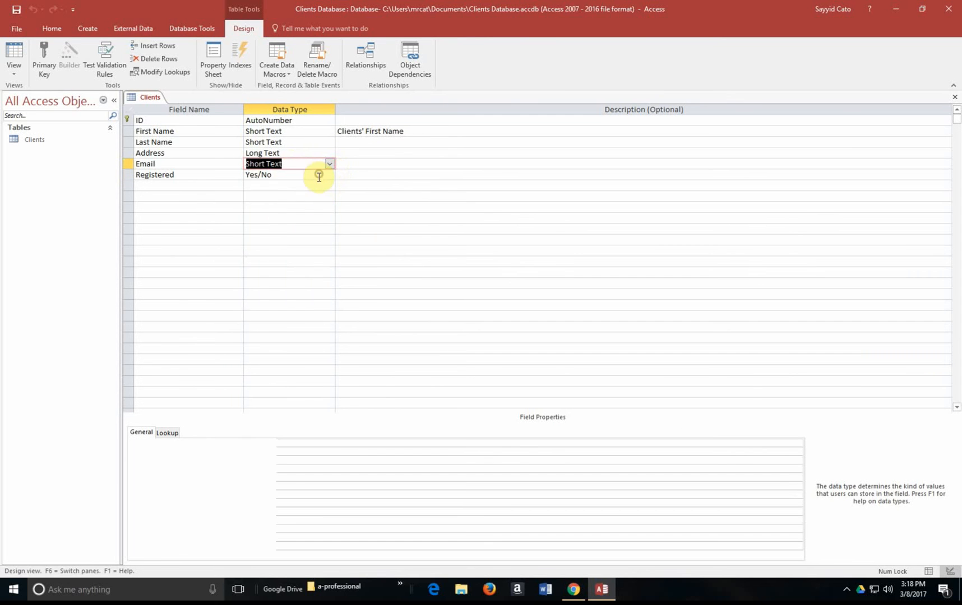
Step: Return to Datasheet View, saving the design and accepting the data-loss warning
left_click(9, 64)
left_click(33, 93)
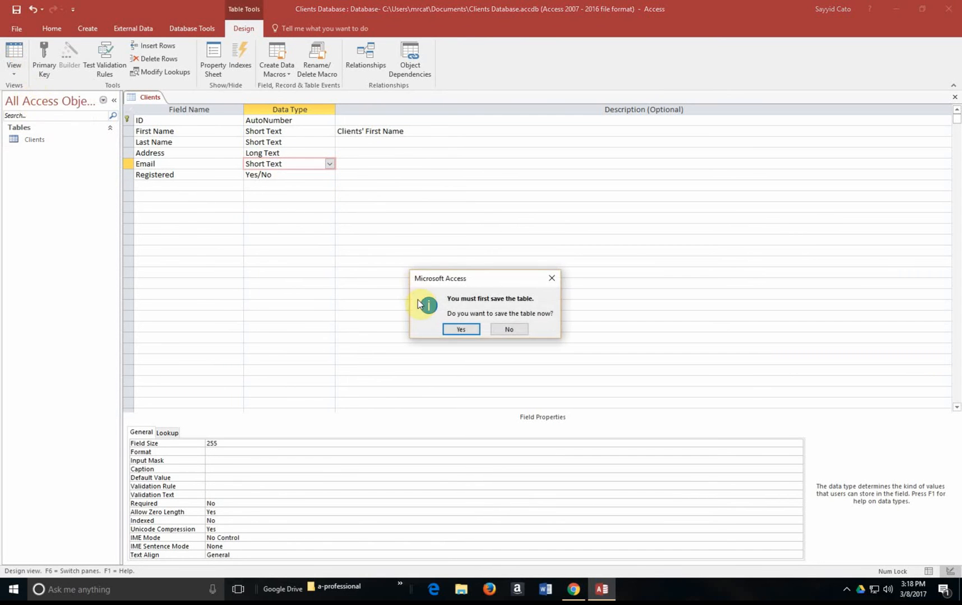
left_click(474, 328)
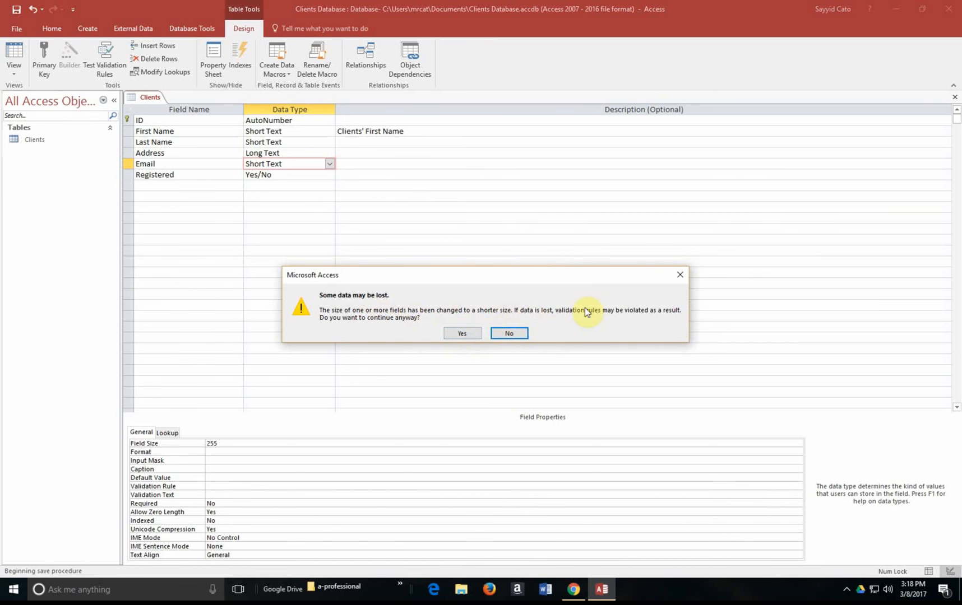
left_click(461, 334)
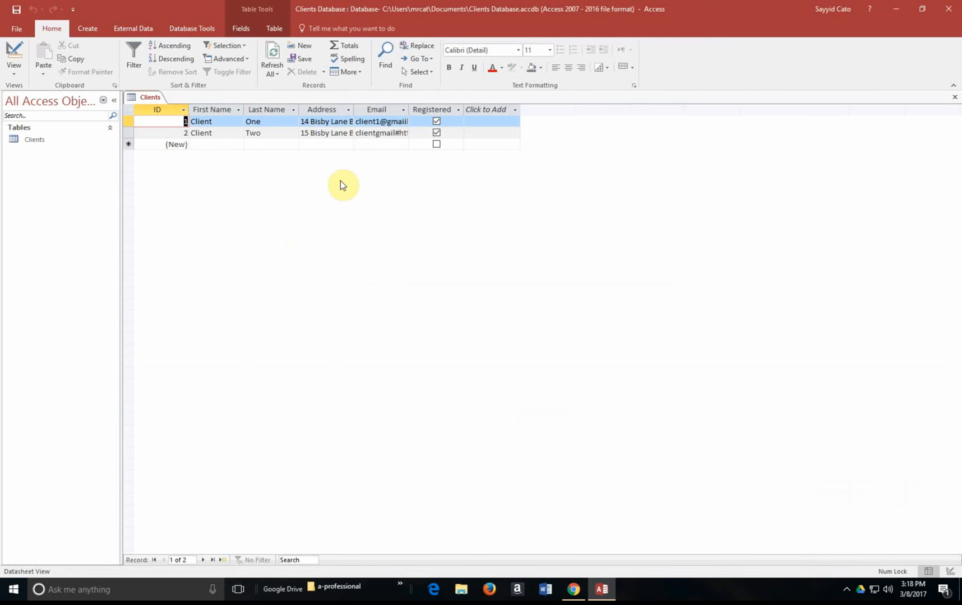
Step: Fix the second client's e-mail by adding '2@' and '.com' and deleting the trailing hyperlink text
left_click(390, 133)
double_click(391, 132)
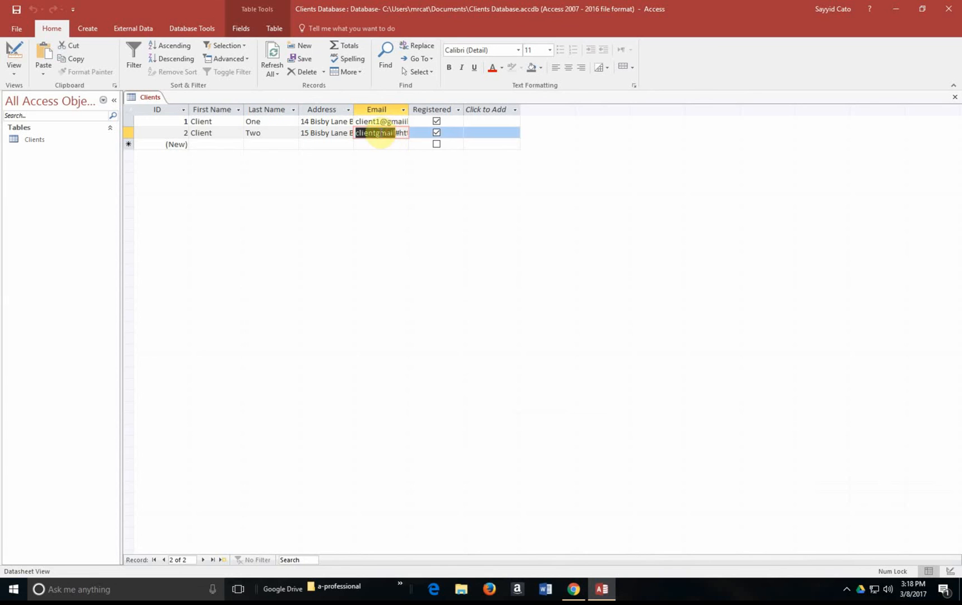
left_click(378, 132)
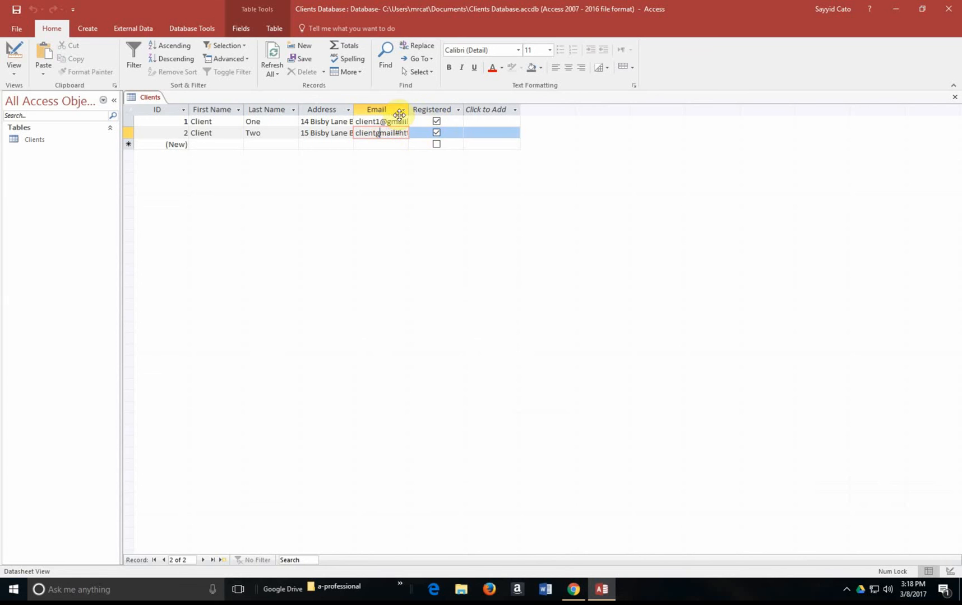
left_click(375, 133)
type("2@")
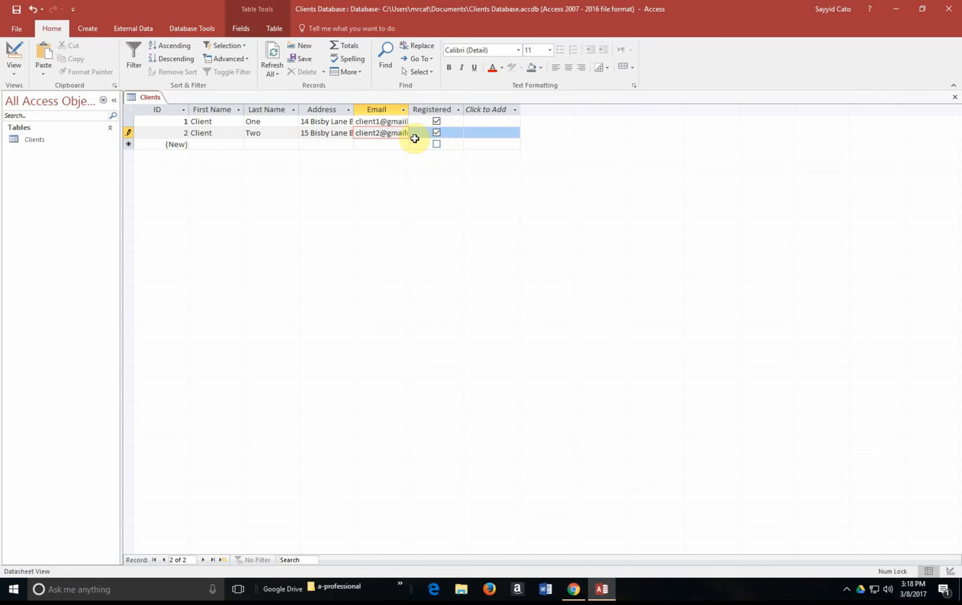
double_click(396, 132)
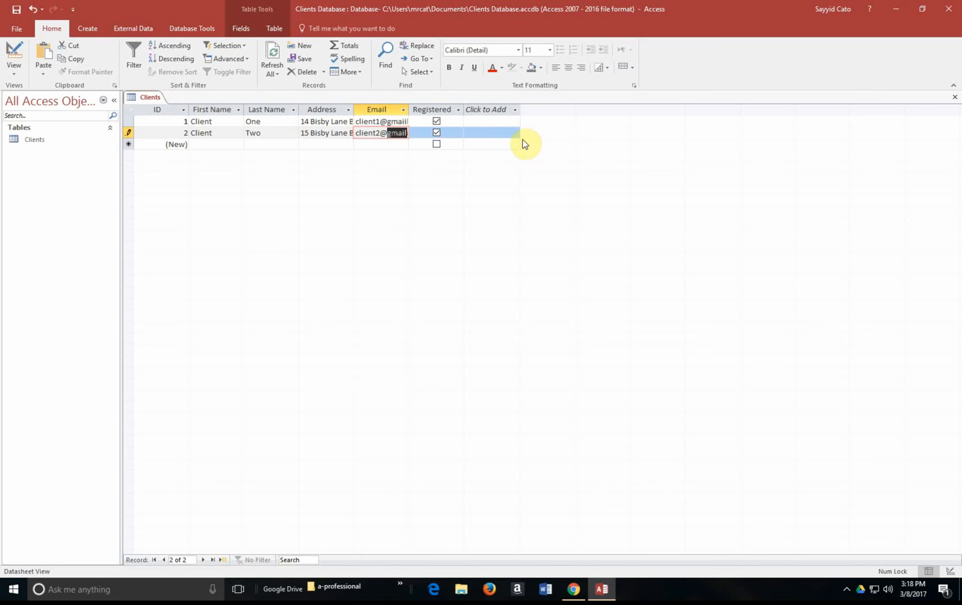
key("Right")
key("Right")
key("Right")
key("Right")
key("Right")
key("Right")
key("Left")
key("Left")
key("Left")
key("Left")
key("Left")
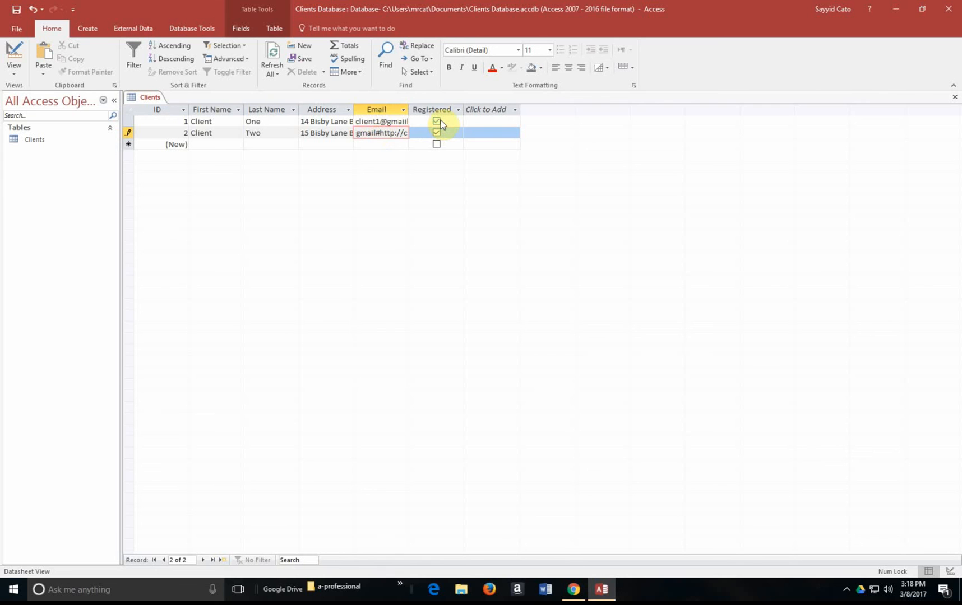
type(".com")
key("Delete")
key("Delete")
key("Delete")
key("Delete")
key("Delete")
key("Delete")
key("Delete")
key("Delete")
key("Delete")
key("Delete")
key("Delete")
key("Delete")
key("Delete")
key("Delete")
key("Delete")
key("Delete")
key("Delete")
key("Delete")
key("Delete")
key("Delete")
Step: Remove the stray text after .com from the first client's e-mail and commit it
left_click(379, 122)
key("Right")
key("Right")
key("Right")
key("Right")
key("Right")
key("Right")
key("Right")
key("Right")
key("Right")
key("Right")
key("Right")
key("Right")
key("Right")
key("Right")
key("Right")
key("Right")
key("Right")
key("Right")
key("Right")
key("Right")
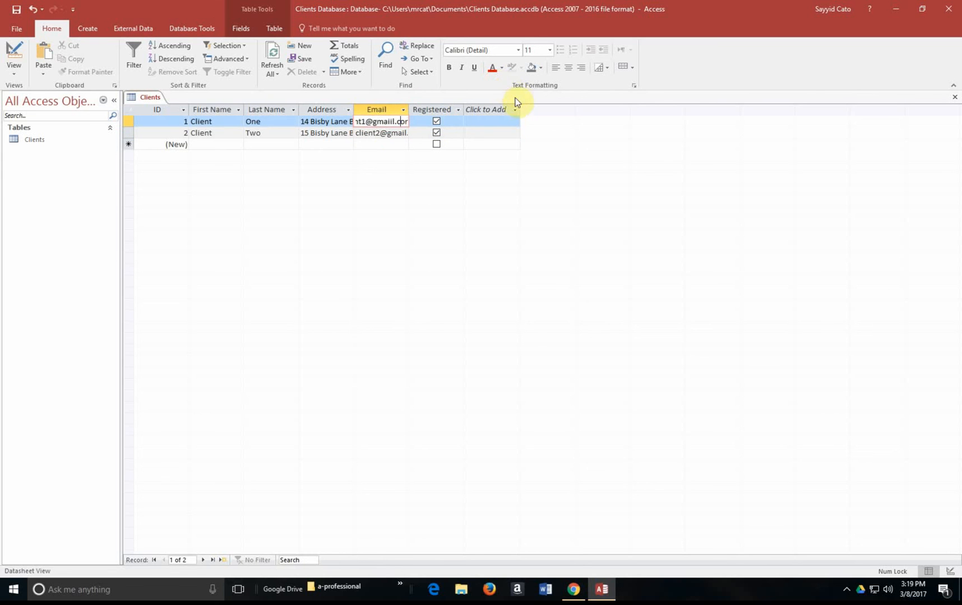
key("Right")
key("Right")
key("Right")
key("Right")
key("Right")
key("Right")
key("Right")
key("Right")
key("Right")
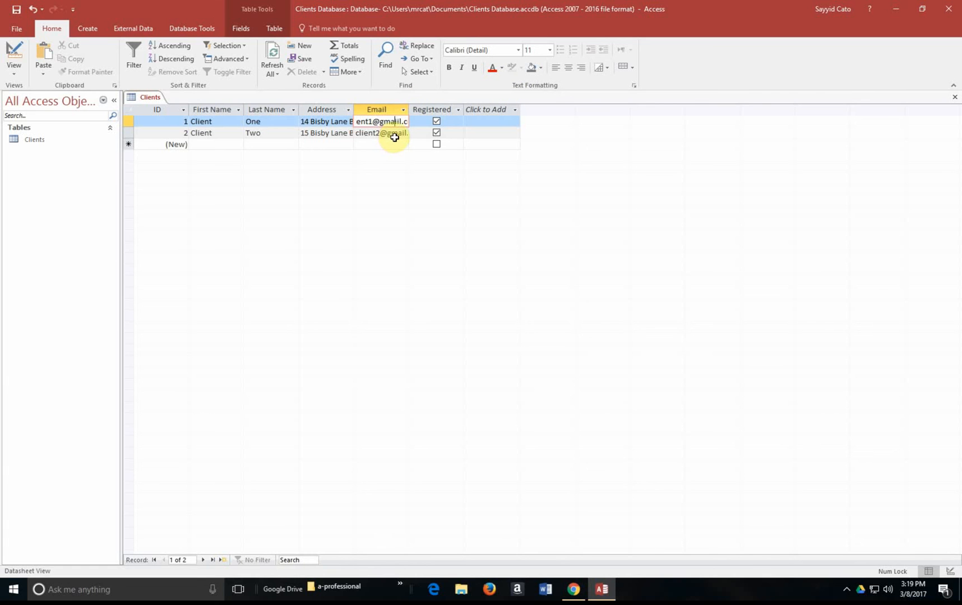
key("BackSpace")
key("BackSpace")
key("BackSpace")
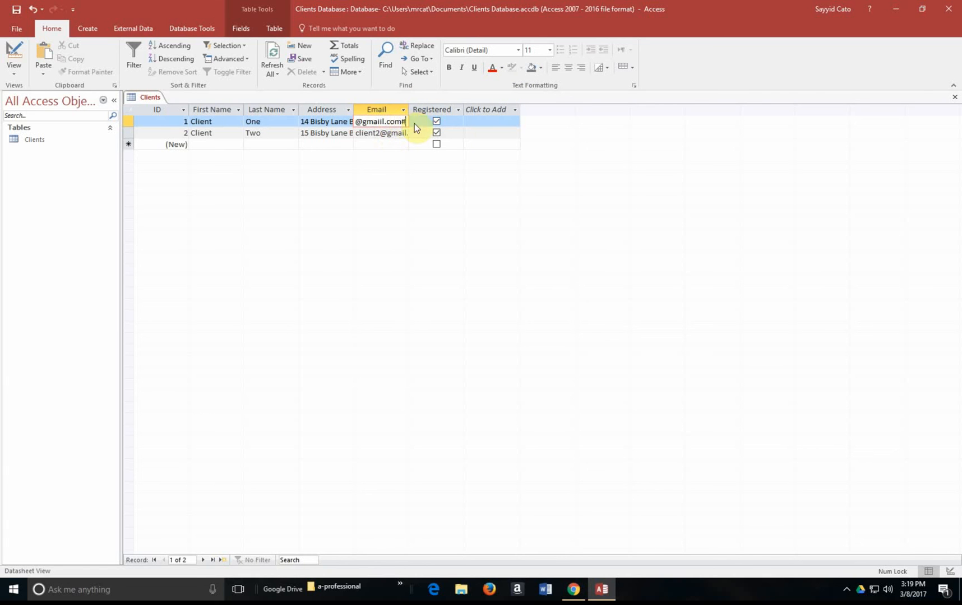
key("Delete")
key("BackSpace")
key("BackSpace")
key("BackSpace")
key("BackSpace")
key("BackSpace")
key("BackSpace")
key("BackSpace")
key("BackSpace")
key("BackSpace")
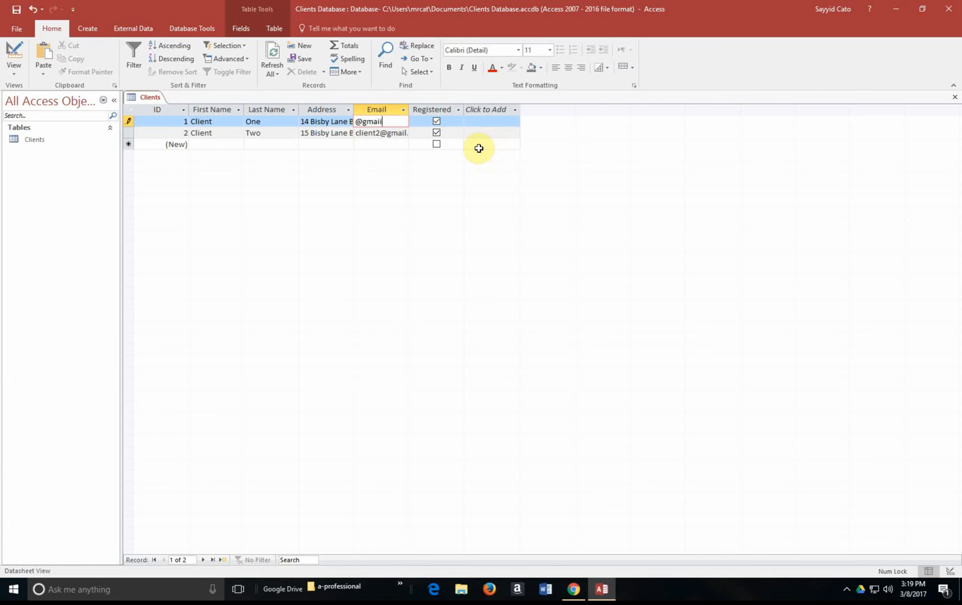
key("BackSpace")
key("BackSpace")
key("BackSpace")
key("BackSpace")
key("BackSpace")
key("BackSpace")
key("BackSpace")
key("BackSpace")
key("BackSpace")
key("BackSpace")
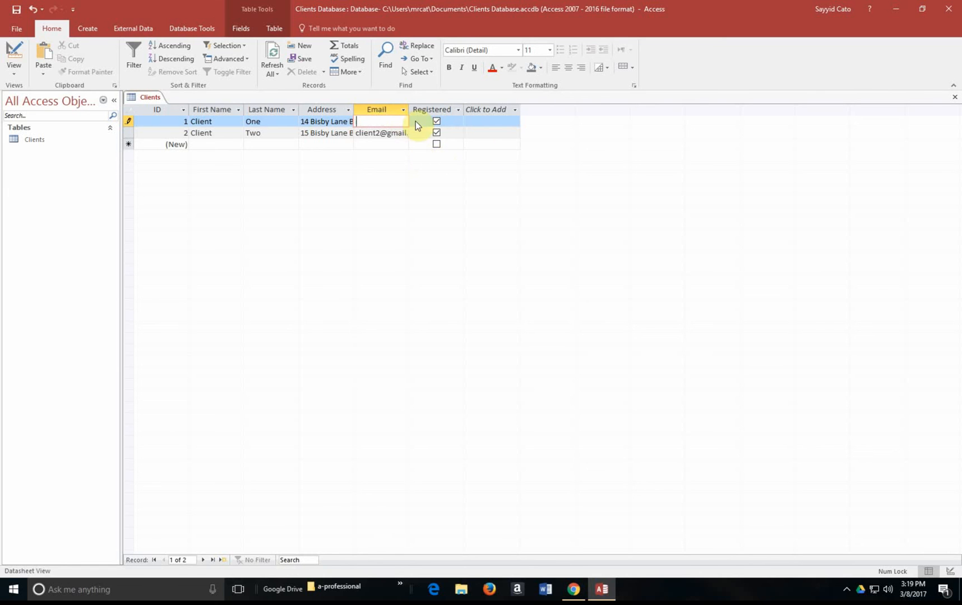
key("ctrl+z")
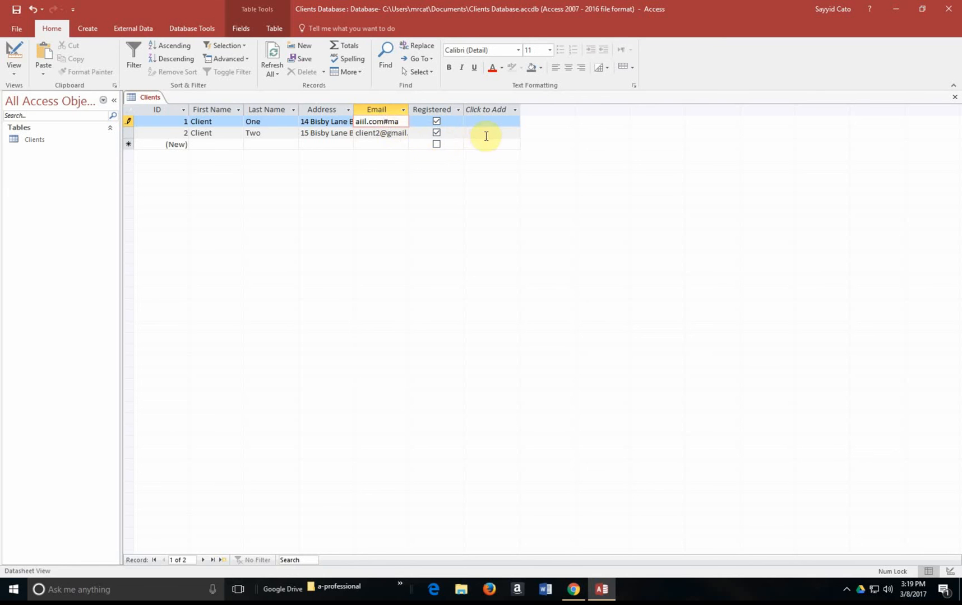
key("Delete")
key("Delete")
left_click(341, 144)
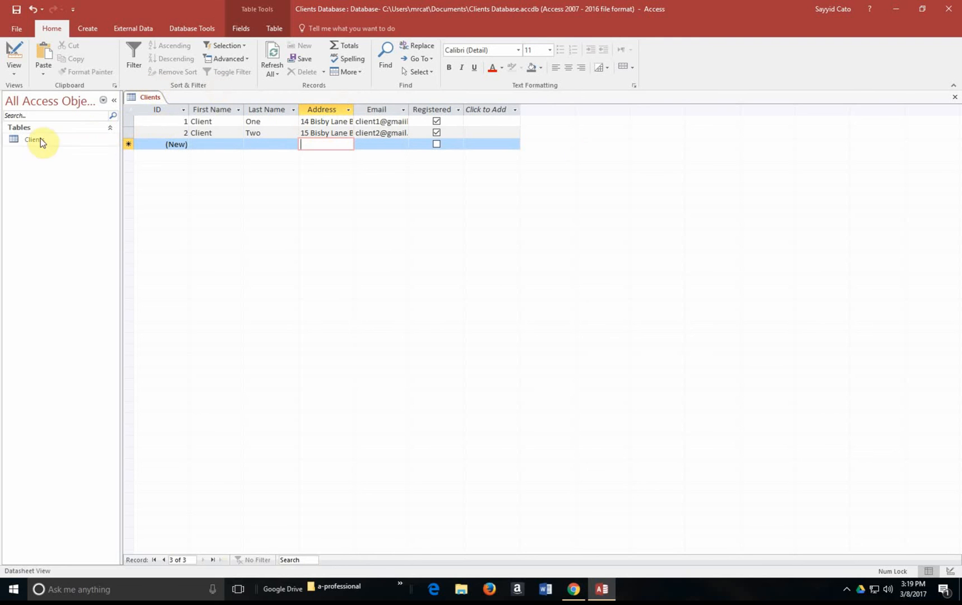
Step: Close Clients, create a new blank table and save it as Table1 in Design View
left_click(954, 97)
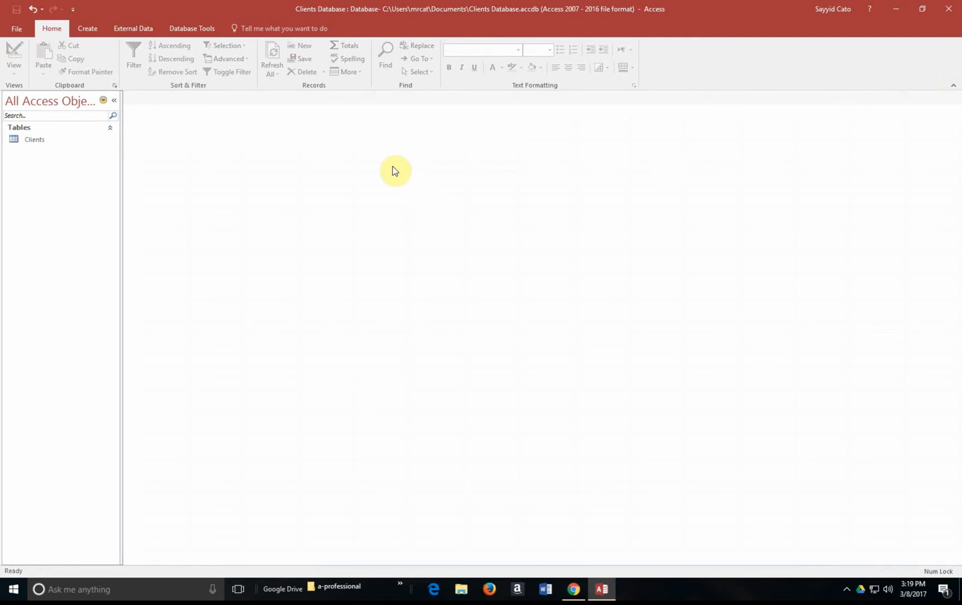
left_click(87, 28)
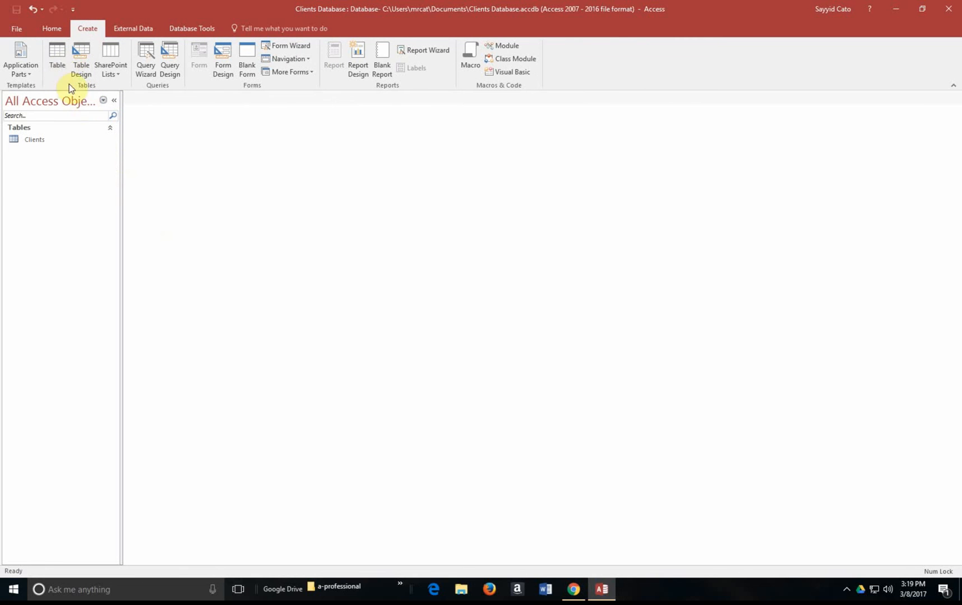
left_click(52, 58)
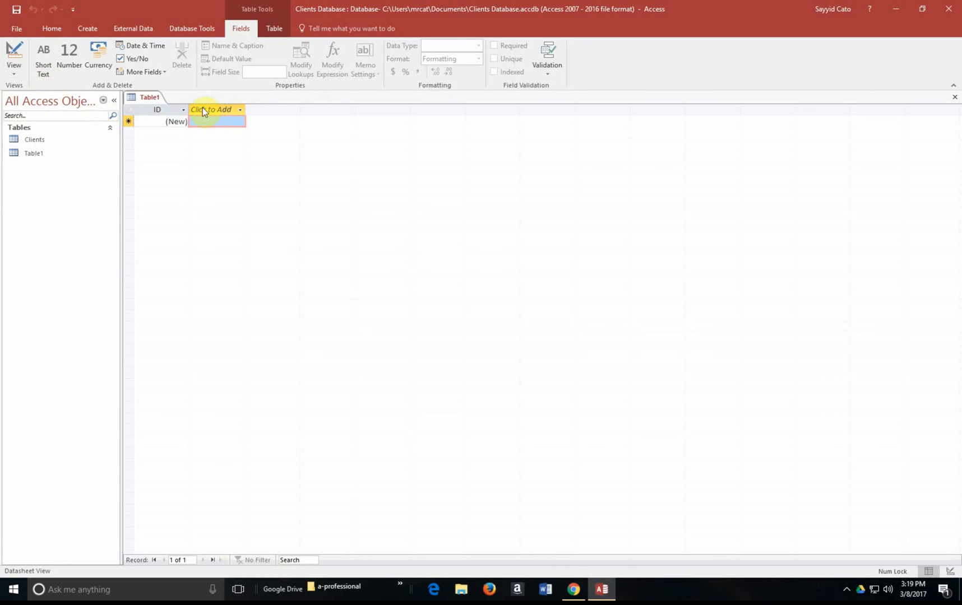
left_click(13, 74)
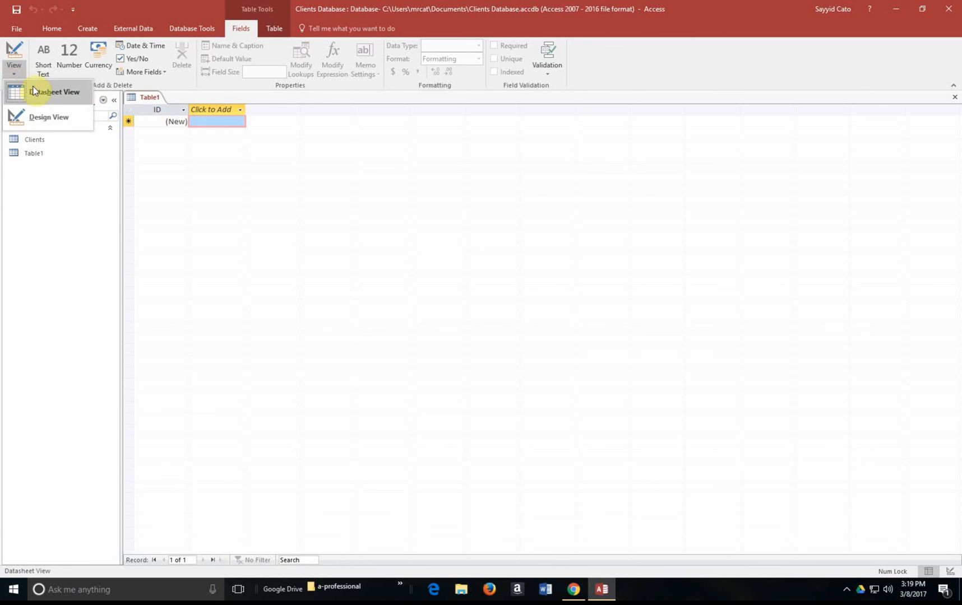
left_click(45, 118)
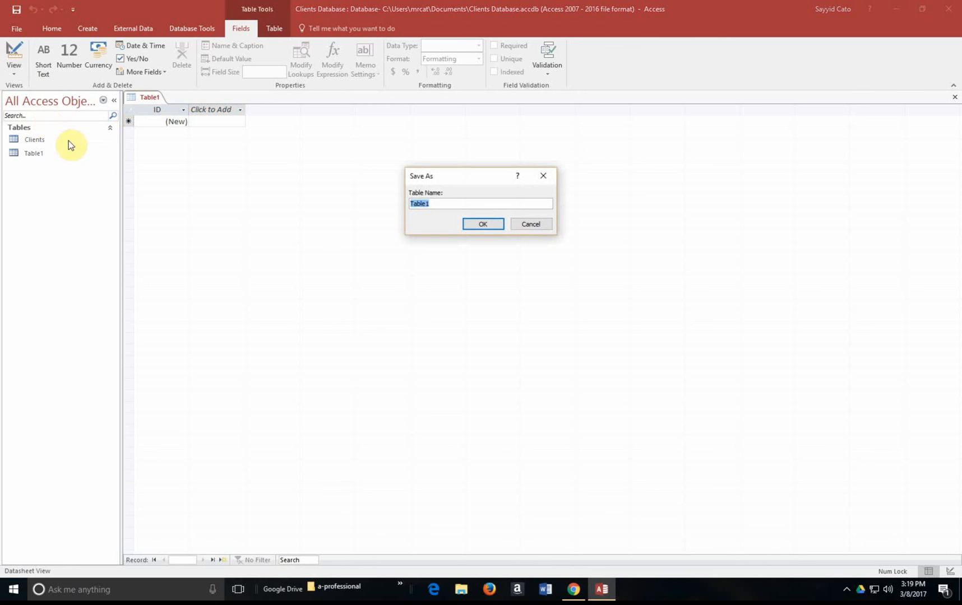
left_click(476, 226)
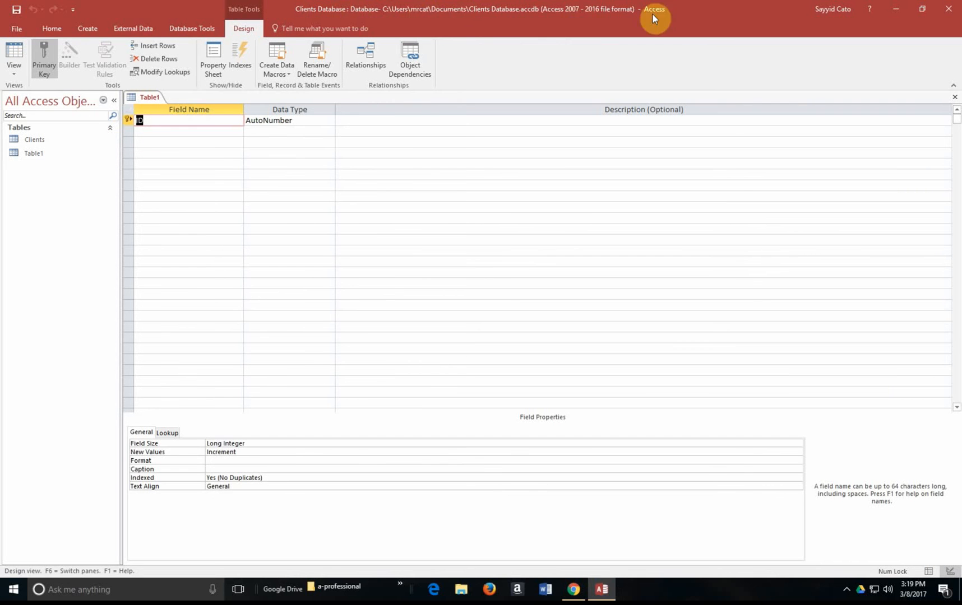
Step: Leave Table1 with only its ID field, select Clients in the navigation list, and close Table1
left_click(179, 131)
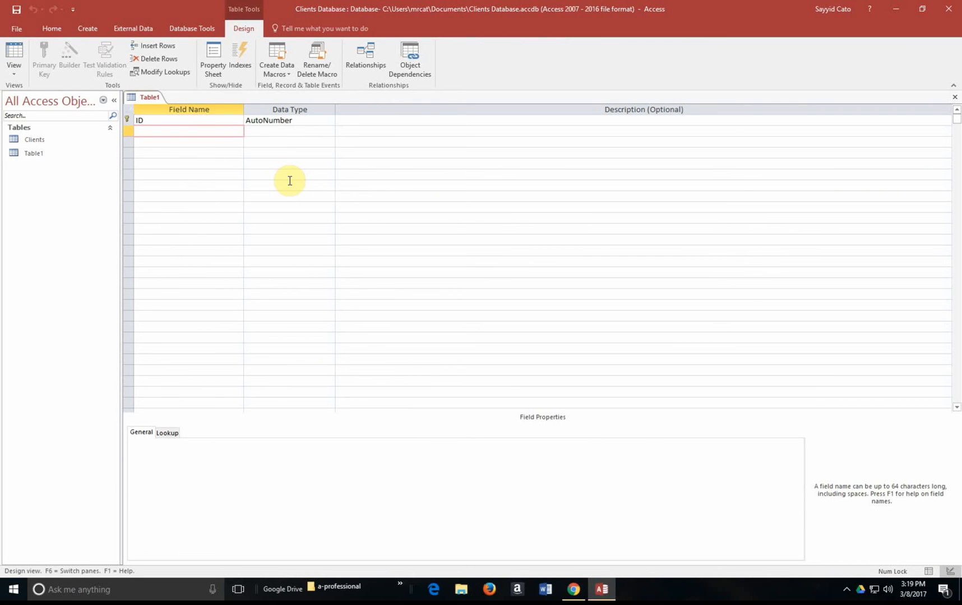
left_click(170, 152)
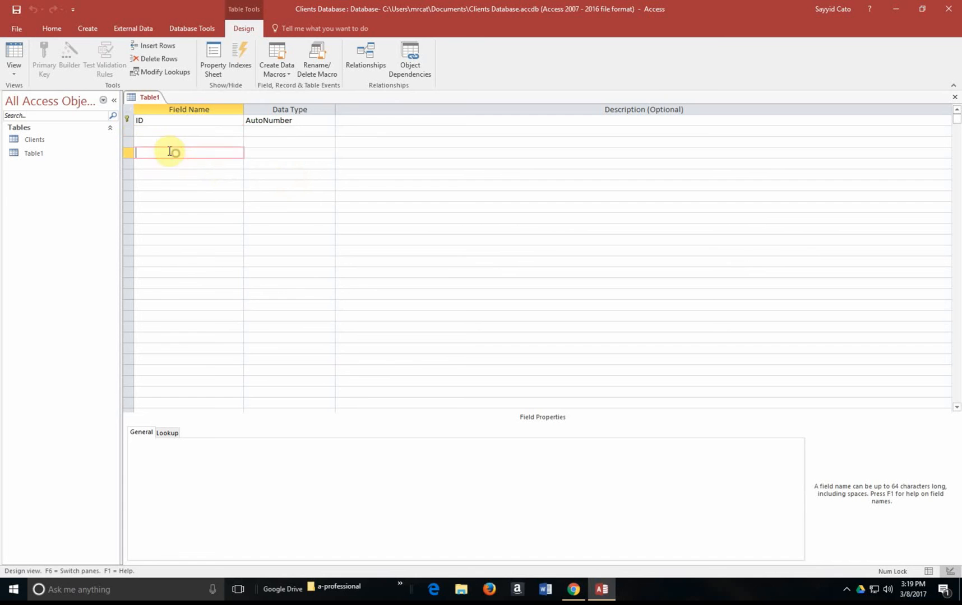
left_click(167, 143)
left_click(166, 178)
left_click(169, 139)
left_click(161, 160)
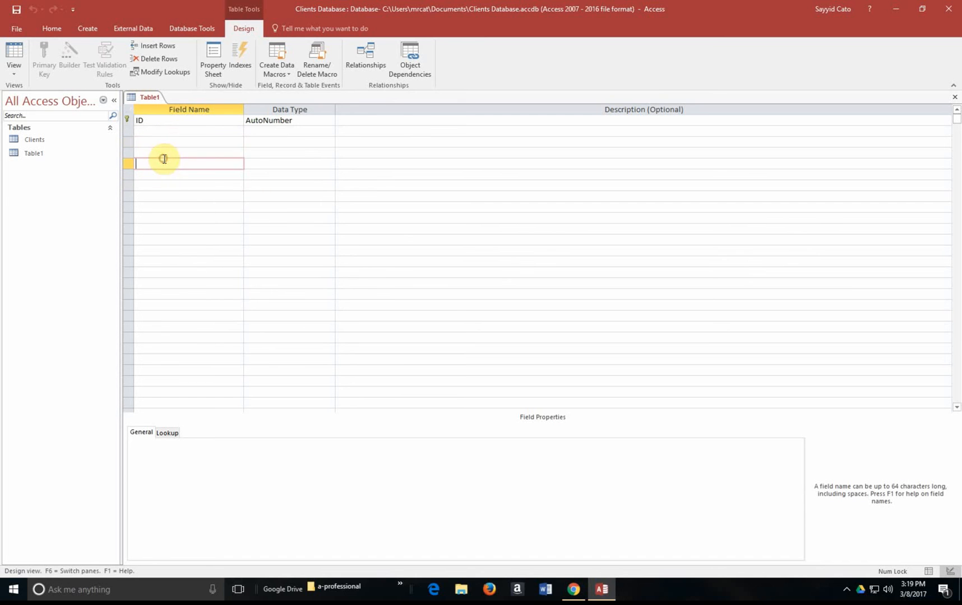
left_click(38, 139)
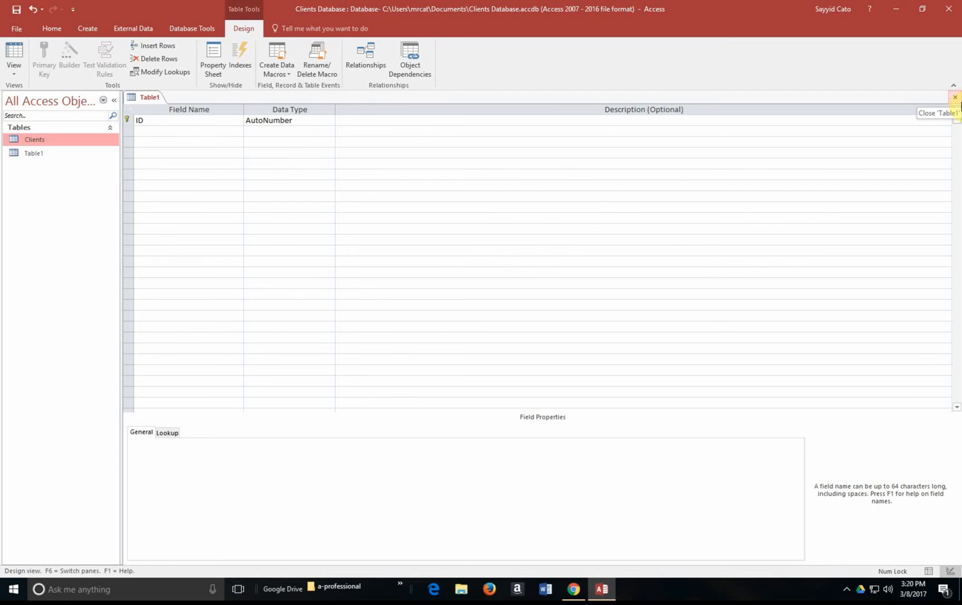
left_click(954, 97)
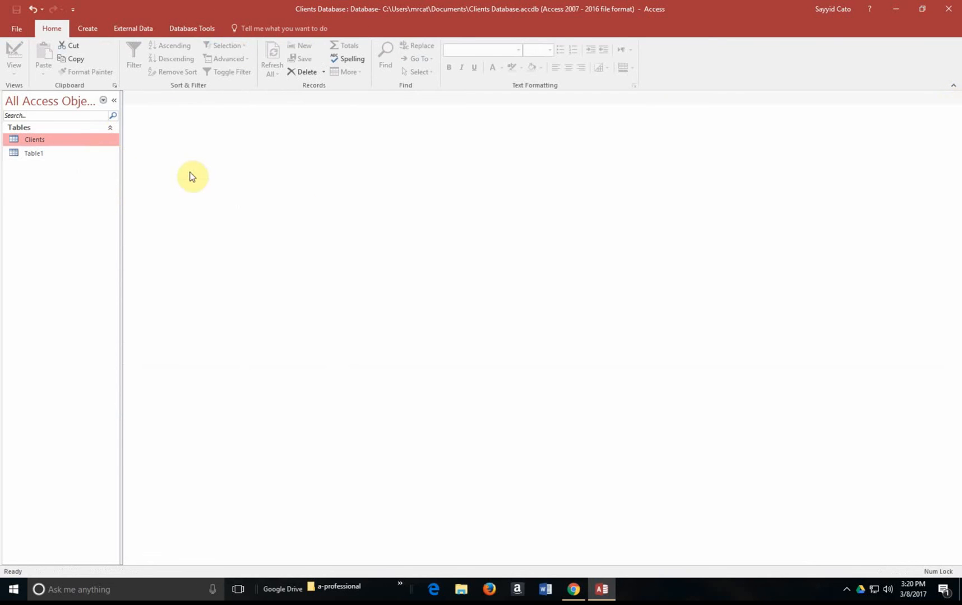
Step: Reopen Clients in Design View and confirm Email's data type remains Short Text
double_click(49, 141)
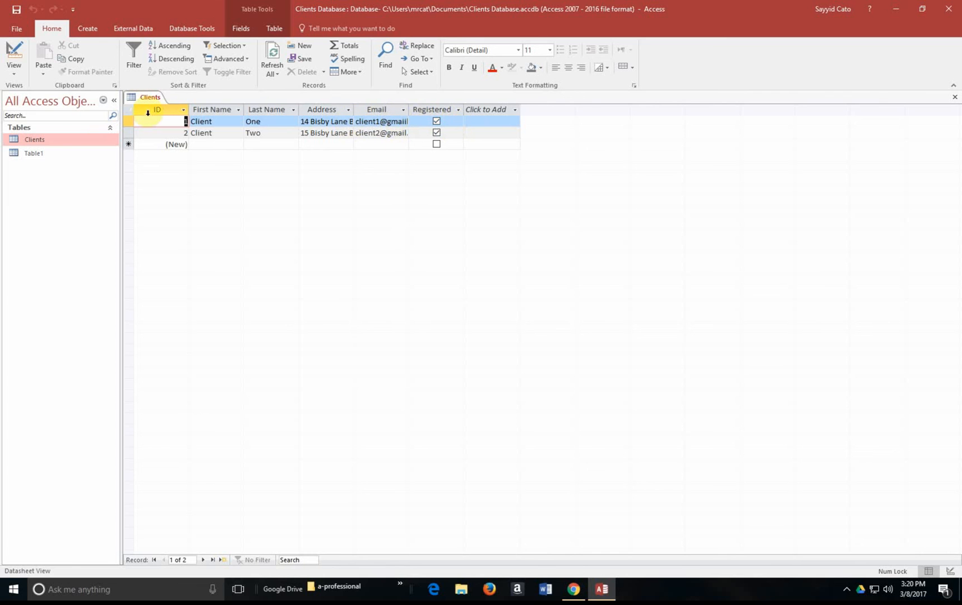
left_click(14, 68)
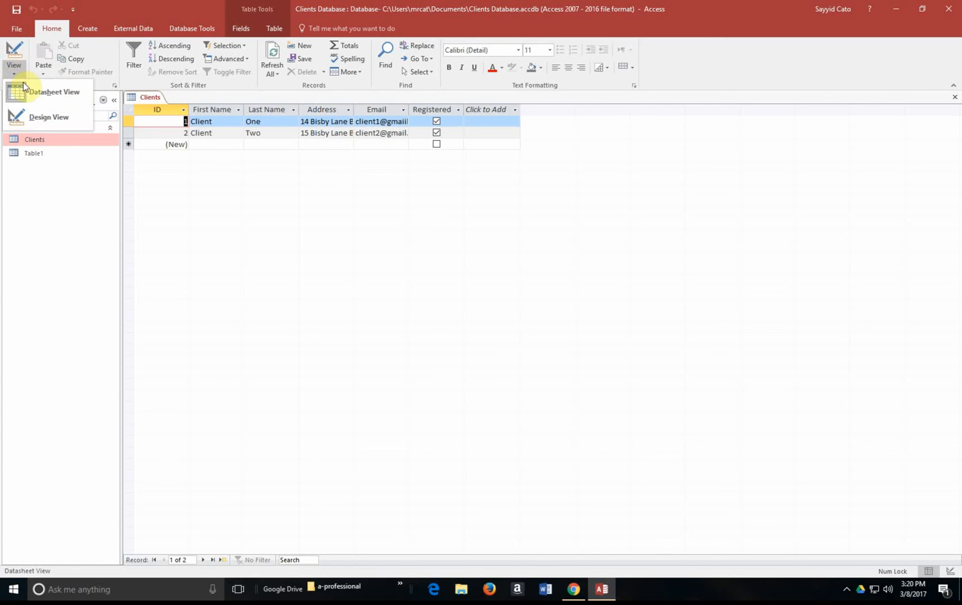
left_click(40, 115)
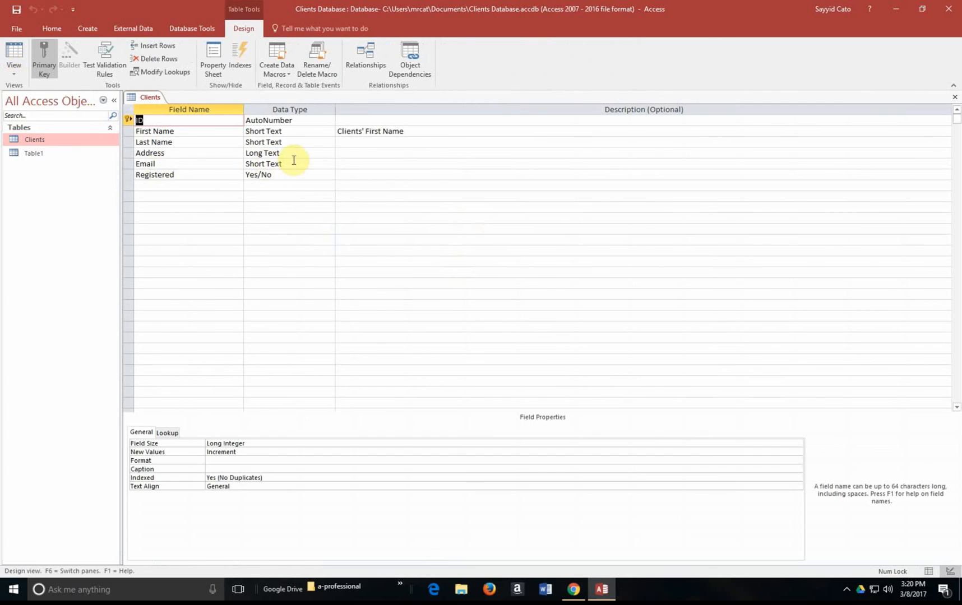
left_click(277, 163)
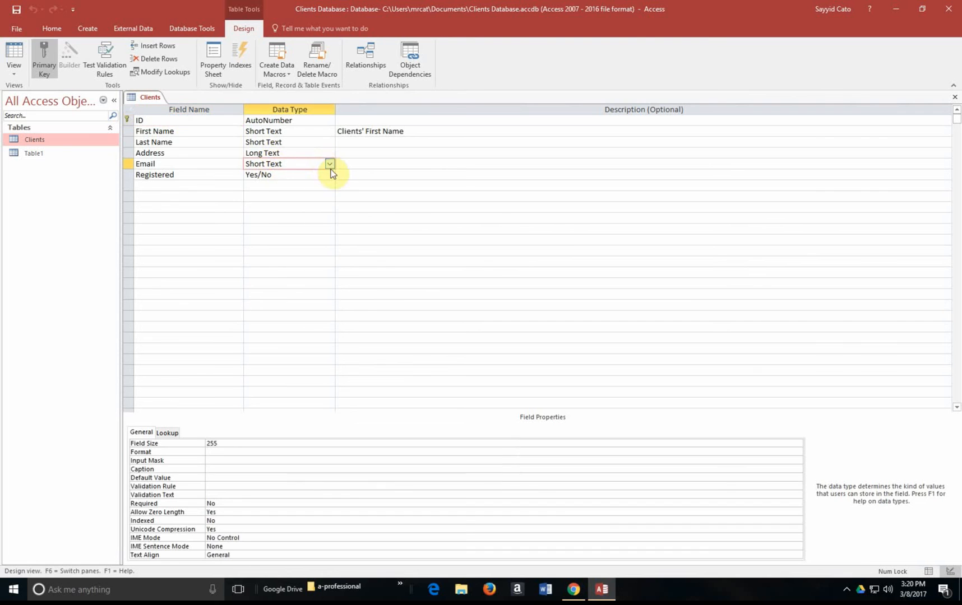
left_click(329, 164)
left_click(464, 193)
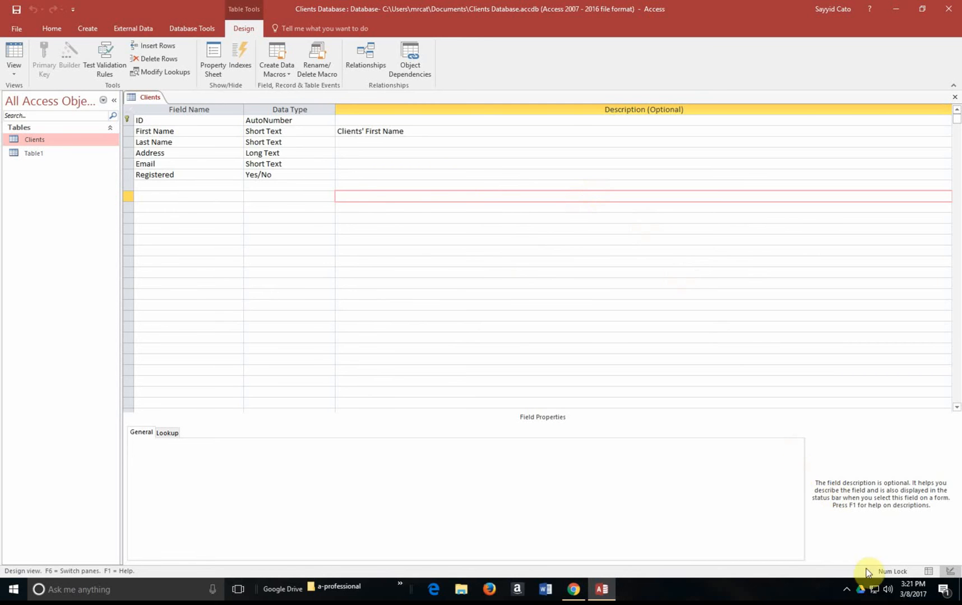
left_click(844, 592)
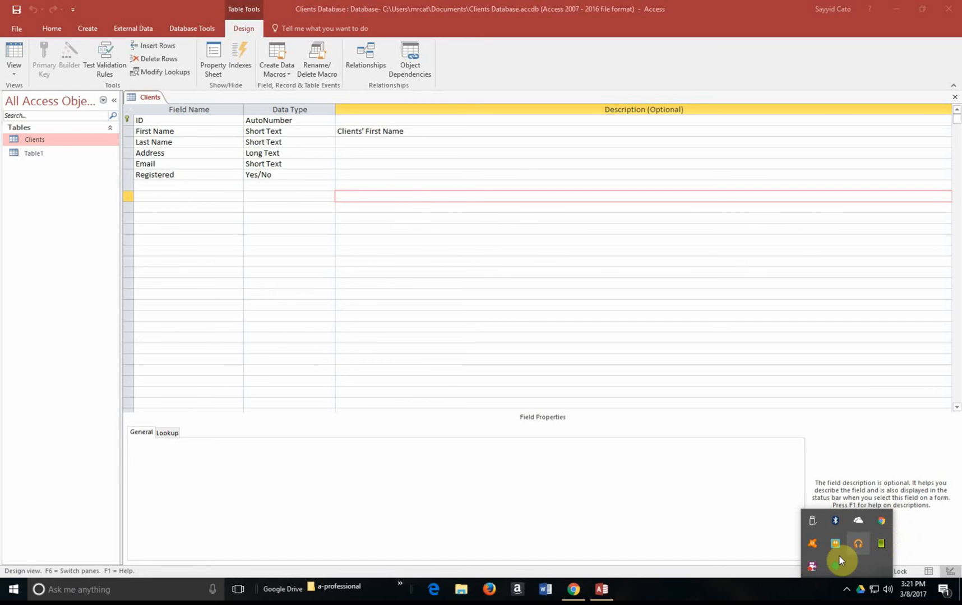
right_click(812, 565)
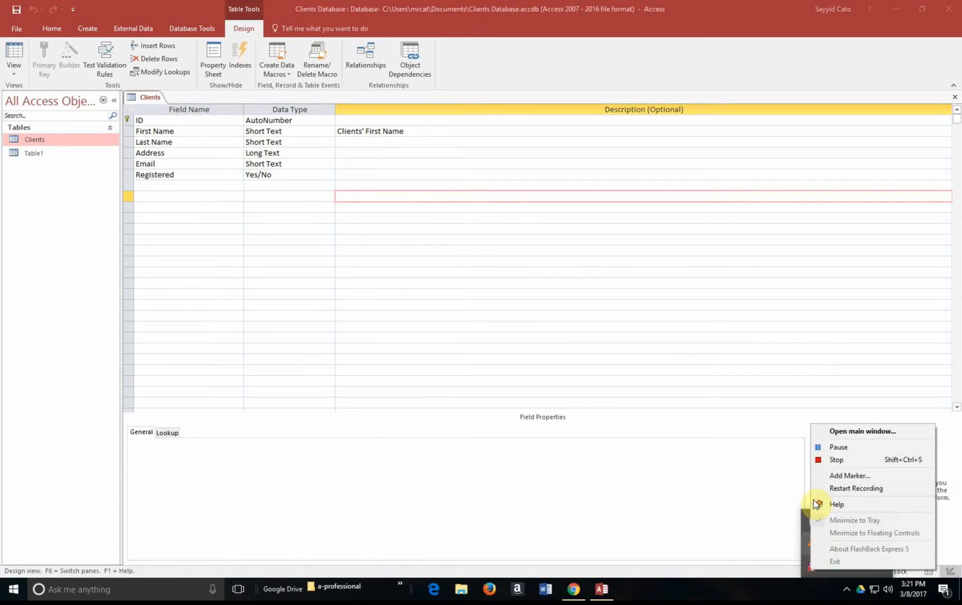